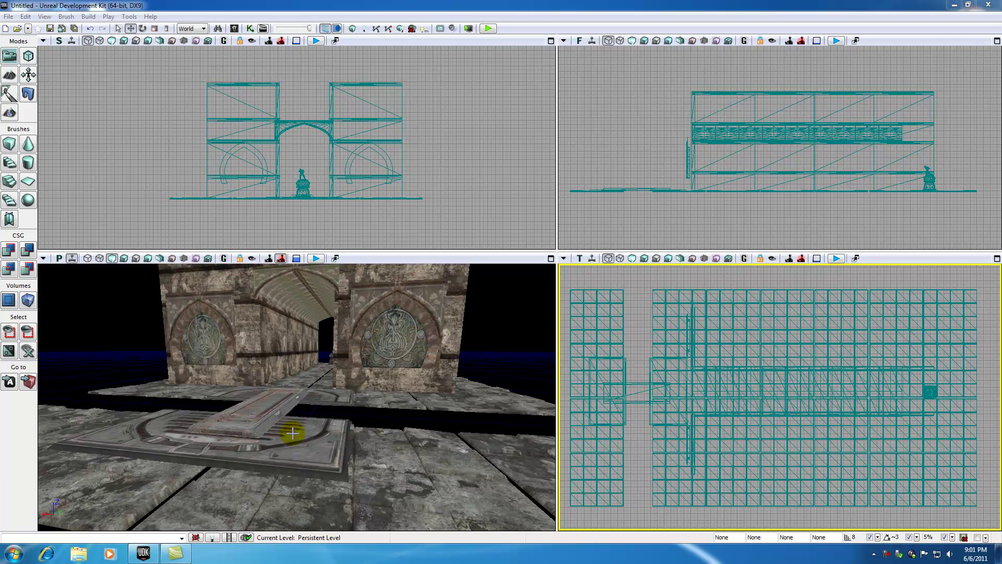
- Add the S_NEC_Lights_SM_TurkLamp01 static mesh to the level at the corridor entrance
{"action": "left_click_drag", "start_coordinate": [297, 397], "coordinate": [285, 374]}
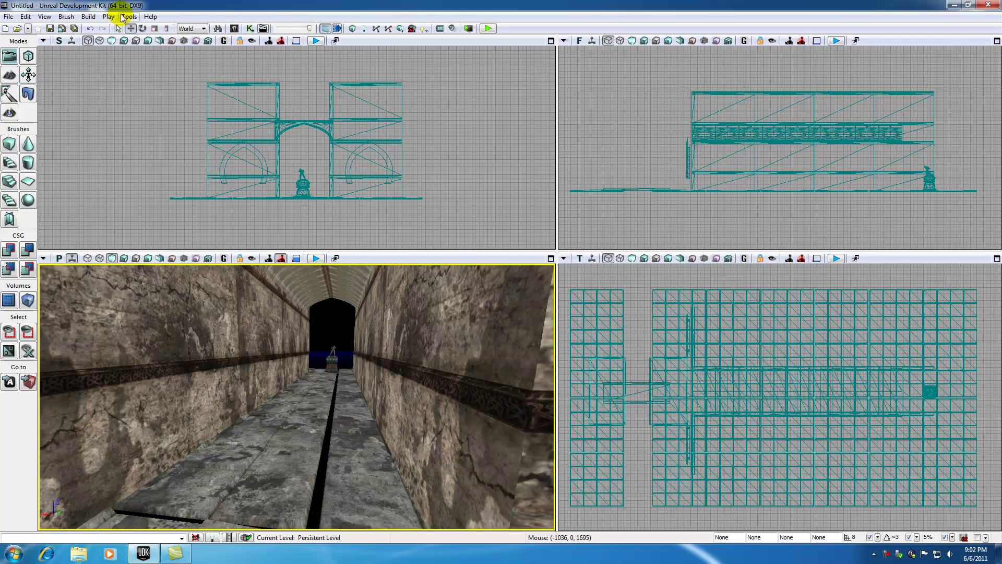
{"action": "left_click", "coordinate": [234, 28]}
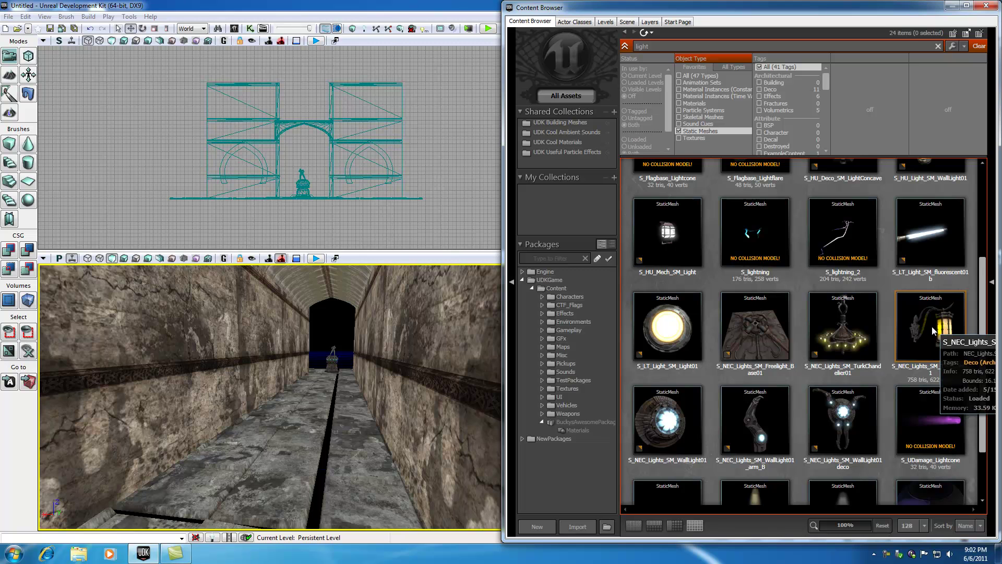
{"action": "left_click_drag", "start_coordinate": [932, 330], "coordinate": [326, 341]}
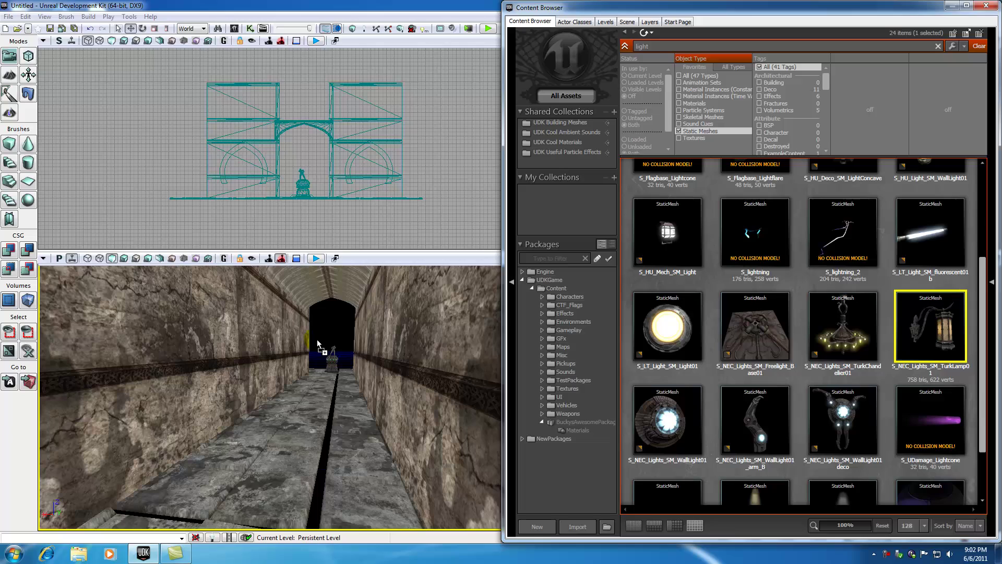
{"action": "left_click", "coordinate": [980, 5]}
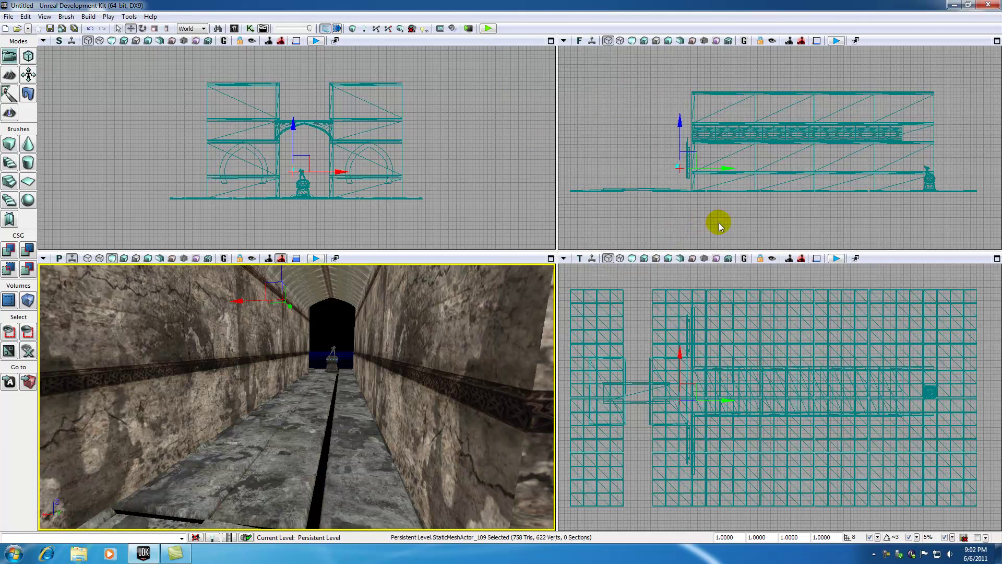
- Set the lamp's overall draw scale to 2.25
{"action": "scroll", "coordinate": [663, 240], "scroll_direction": "up", "scroll_amount": 5}
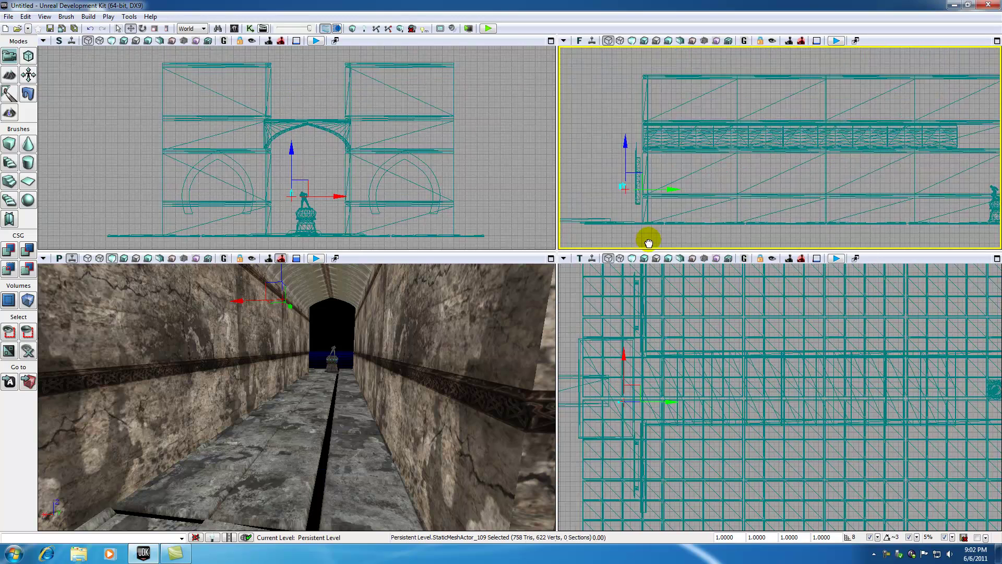
{"action": "scroll", "coordinate": [648, 243], "scroll_direction": "up", "scroll_amount": 5}
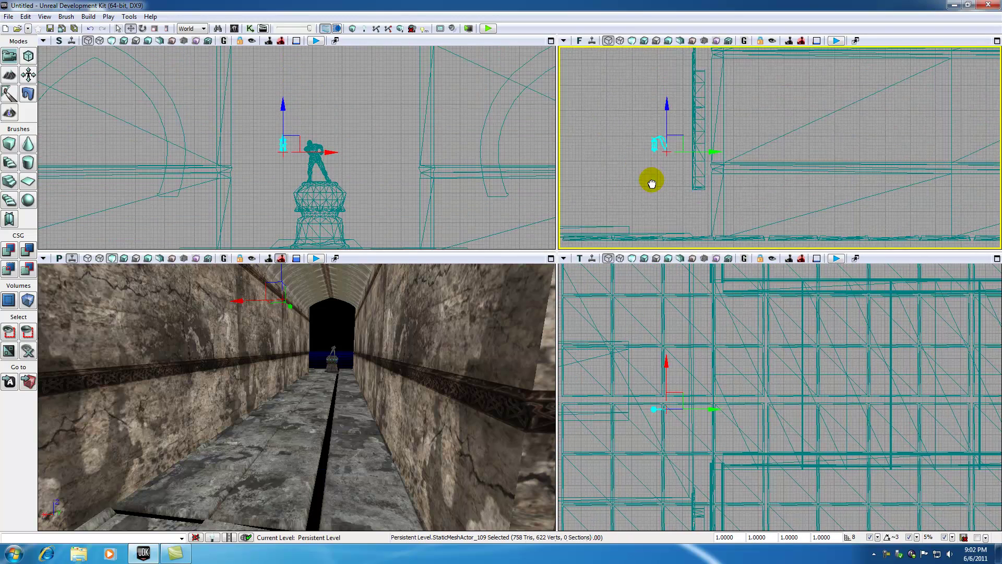
{"action": "left_click_drag", "start_coordinate": [651, 183], "coordinate": [652, 184]}
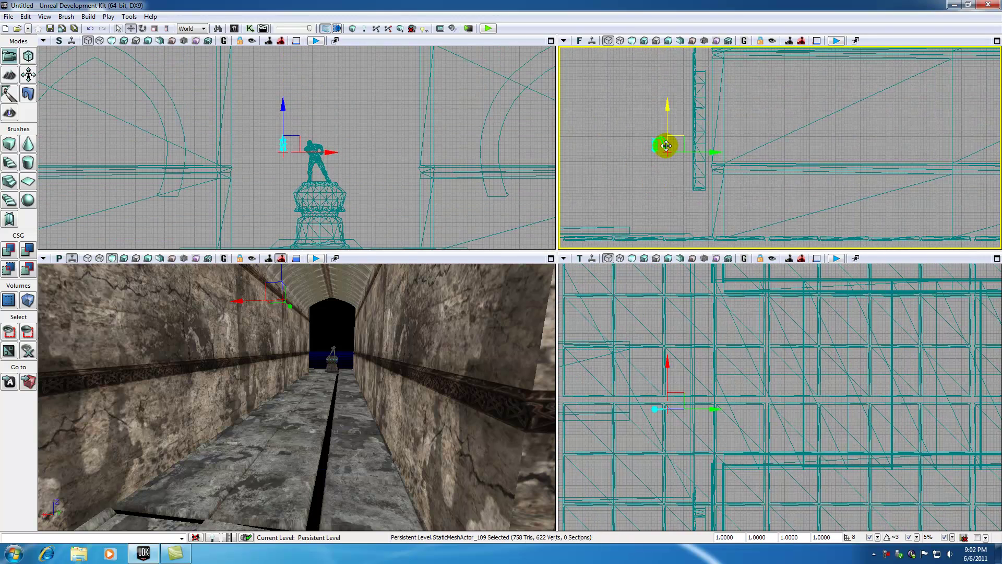
{"action": "left_click", "coordinate": [739, 537]}
{"action": "type", "text": "2.25"}
{"action": "key", "text": "Return"}
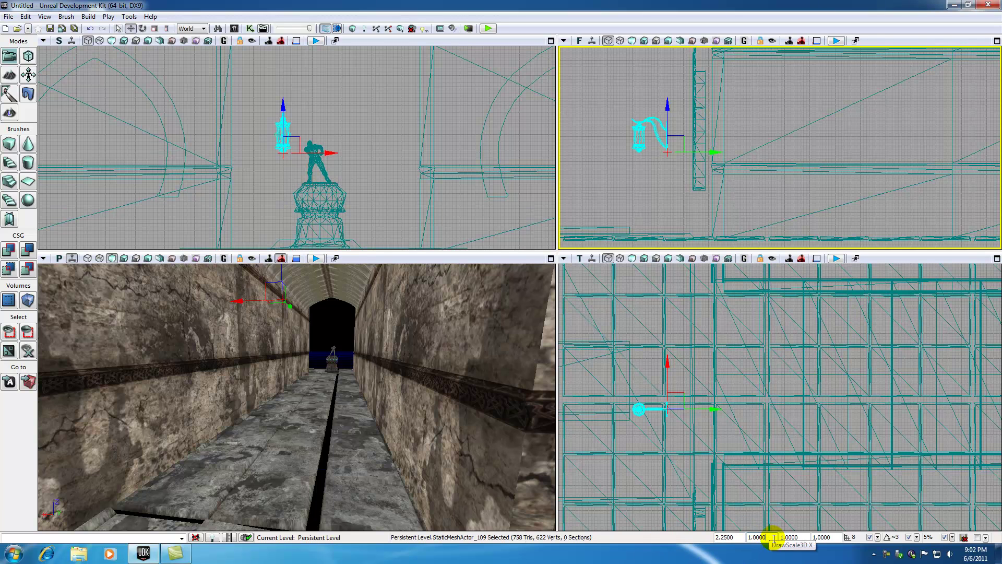
{"action": "left_click", "coordinate": [772, 537]}
- Raise the lamp above the statue's height and move it along the corridor to just before the statue
{"action": "scroll", "coordinate": [609, 224], "scroll_direction": "down", "scroll_amount": 5}
{"action": "scroll", "coordinate": [649, 221], "scroll_direction": "down", "scroll_amount": 5}
{"action": "left_click_drag", "start_coordinate": [681, 216], "coordinate": [697, 218]}
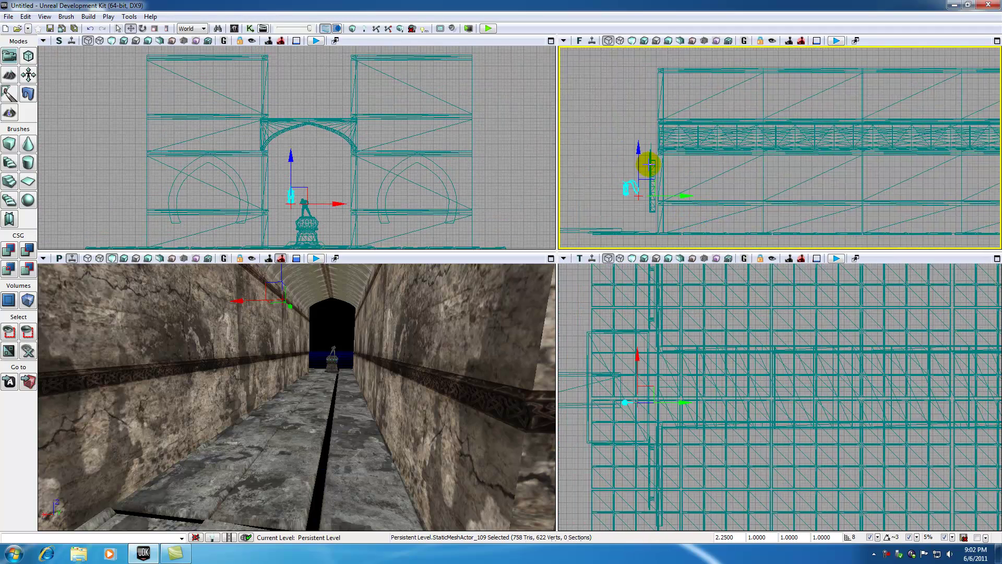
{"action": "mouse_move", "coordinate": [286, 162]}
{"action": "left_mouse_down"}
{"action": "mouse_move", "coordinate": [291, 139]}
{"action": "mouse_move", "coordinate": [291, 153]}
{"action": "left_mouse_up"}
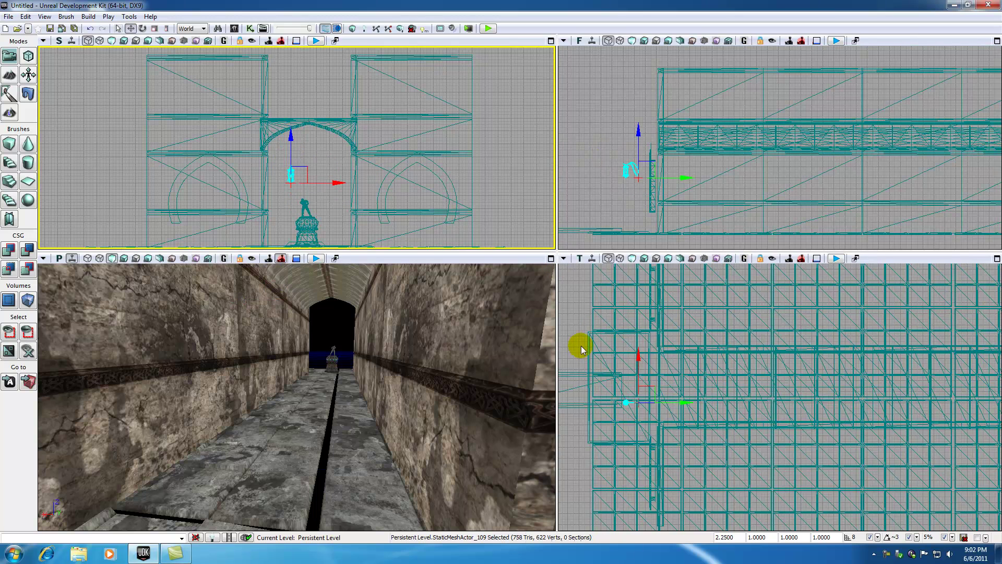
{"action": "scroll", "coordinate": [620, 353], "scroll_direction": "down", "scroll_amount": 6}
{"action": "left_click_drag", "start_coordinate": [666, 409], "coordinate": [656, 409]}
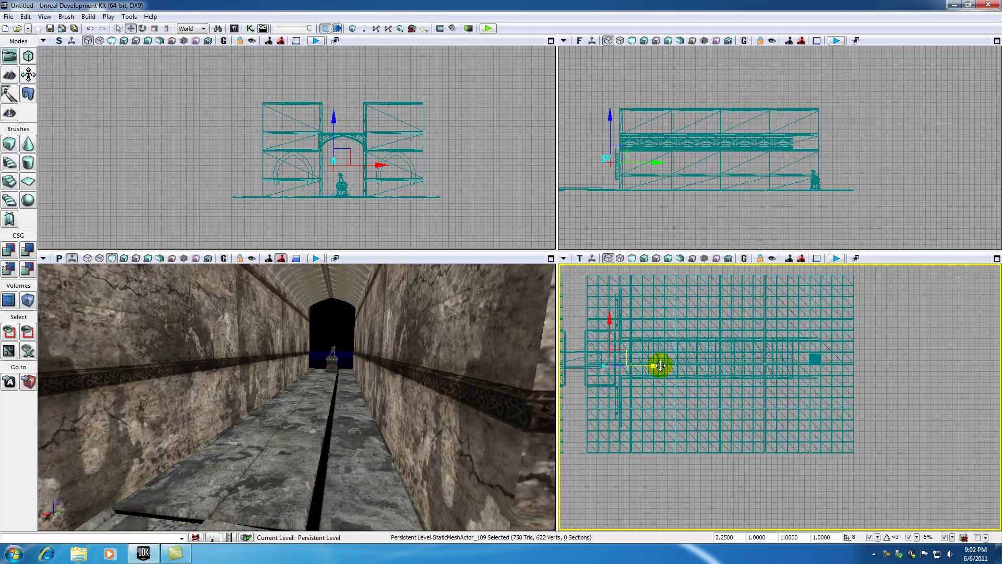
{"action": "left_click_drag", "start_coordinate": [662, 364], "coordinate": [836, 358]}
{"action": "scroll", "coordinate": [867, 365], "scroll_direction": "up", "scroll_amount": 6}
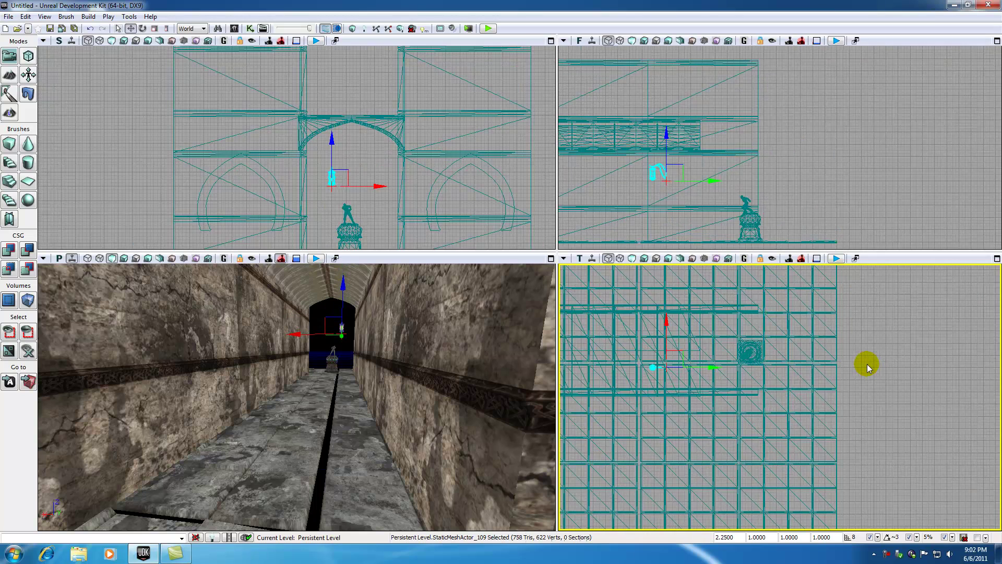
{"action": "left_click_drag", "start_coordinate": [671, 354], "coordinate": [700, 357]}
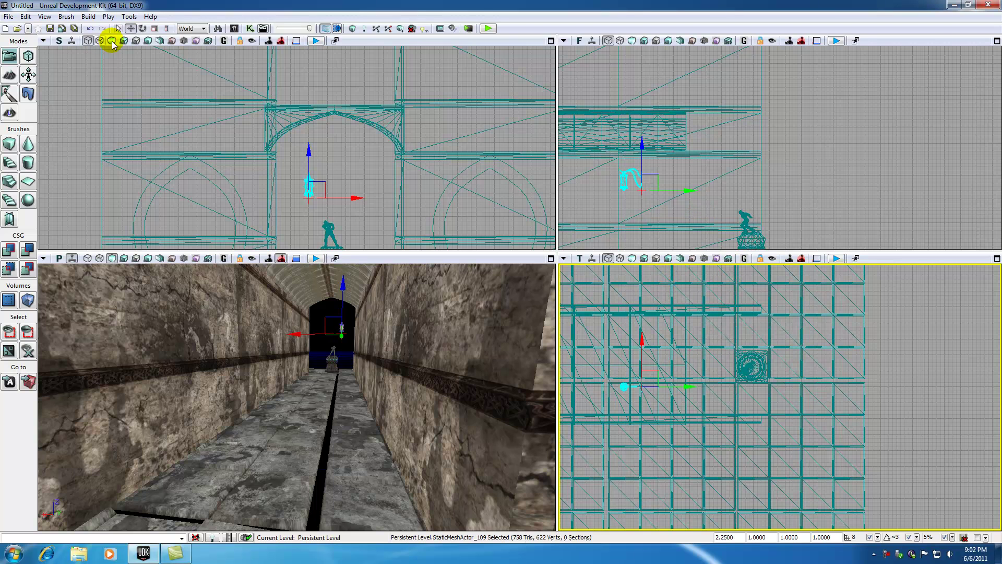
- Rotate the lamp a quarter turn about the vertical axis so its bracket faces the corridor's side wall
{"action": "left_click", "coordinate": [142, 28]}
{"action": "left_click_drag", "start_coordinate": [662, 339], "coordinate": [717, 407]}
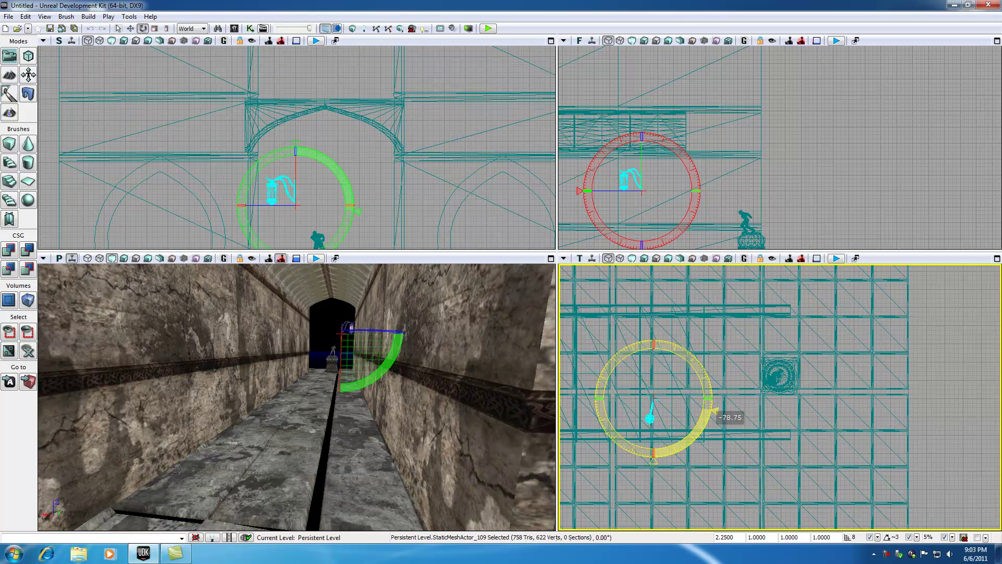
{"action": "left_click_drag", "start_coordinate": [666, 338], "coordinate": [679, 339]}
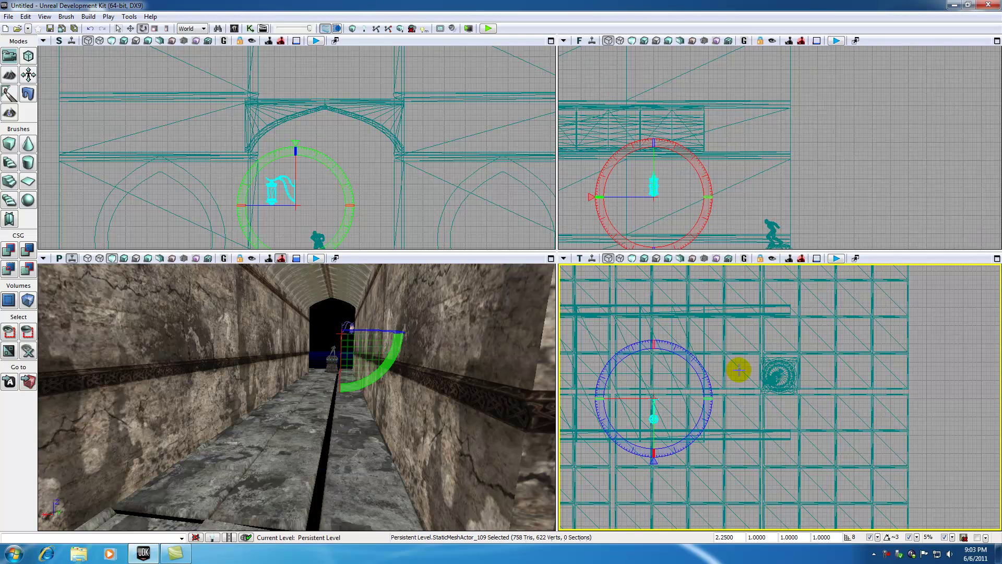
- Move the lamp sideways until its bracket sits flush against the corridor's side wall, and check the placement in perspective
{"action": "left_click_drag", "start_coordinate": [371, 170], "coordinate": [320, 160]}
{"action": "scroll", "coordinate": [375, 148], "scroll_direction": "up", "scroll_amount": 3}
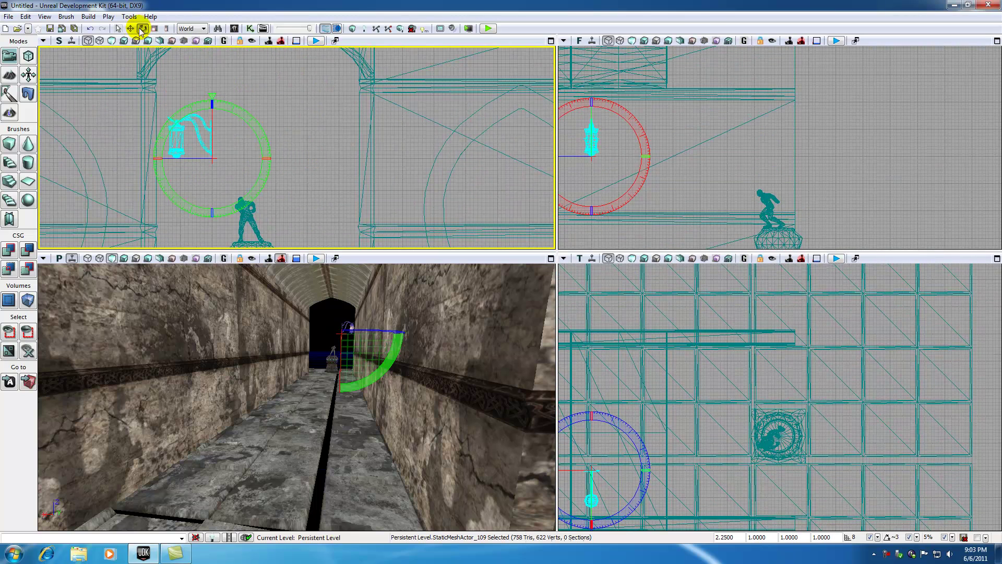
{"action": "left_click", "coordinate": [131, 28]}
{"action": "left_click_drag", "start_coordinate": [257, 157], "coordinate": [391, 161]}
{"action": "scroll", "coordinate": [344, 179], "scroll_direction": "up", "scroll_amount": 4}
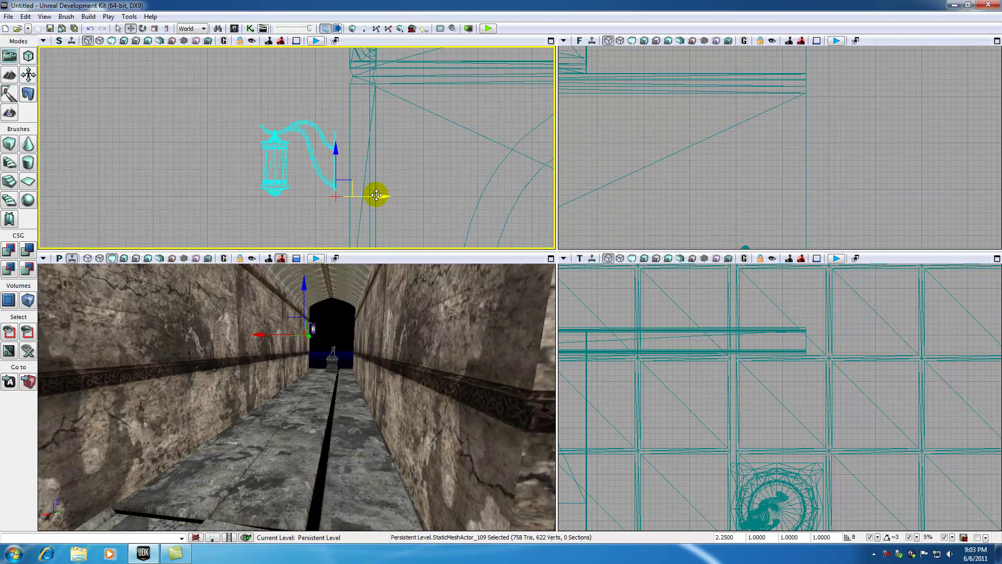
{"action": "left_click_drag", "start_coordinate": [376, 194], "coordinate": [388, 195]}
{"action": "left_click", "coordinate": [337, 315]}
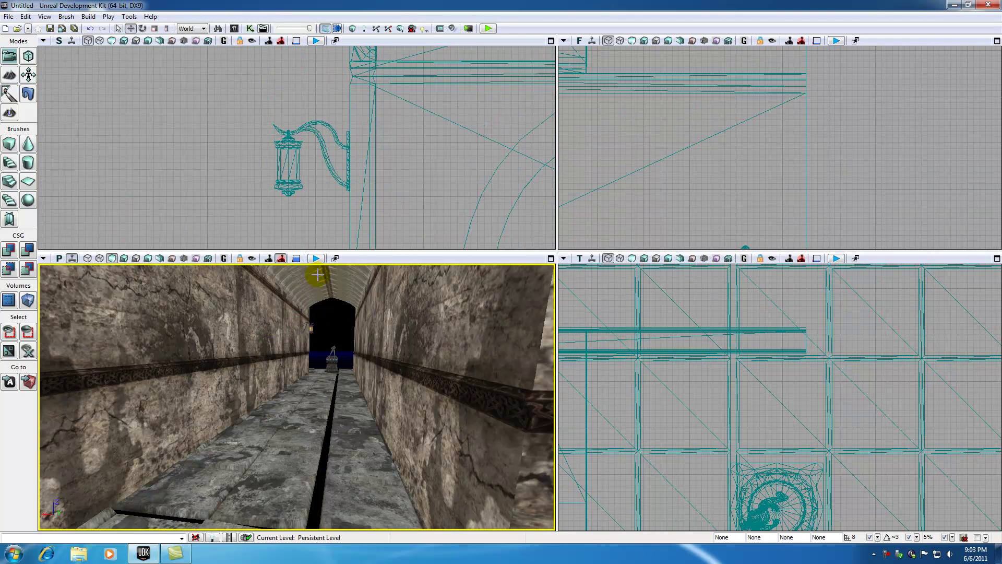
{"action": "left_click_drag", "start_coordinate": [337, 315], "coordinate": [328, 285]}
{"action": "left_click_drag", "start_coordinate": [329, 339], "coordinate": [334, 389]}
{"action": "left_click_drag", "start_coordinate": [449, 387], "coordinate": [449, 400]}
- Duplicate the wall lamp twice along the same wall towards the entrance, spacing the three lamps evenly
{"action": "scroll", "coordinate": [679, 407], "scroll_direction": "down", "scroll_amount": 10}
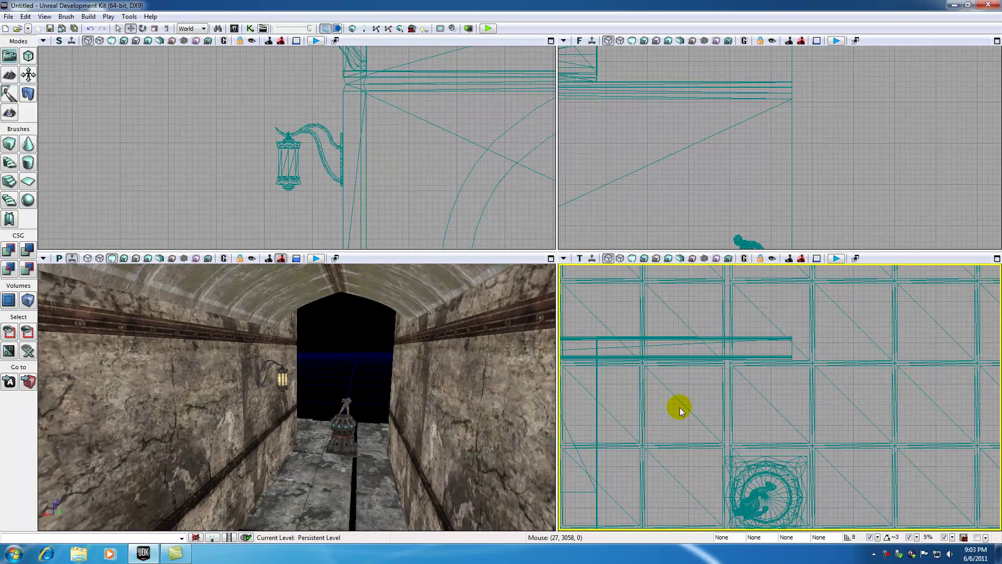
{"action": "left_click_drag", "start_coordinate": [678, 408], "coordinate": [731, 339]}
{"action": "left_click_drag", "start_coordinate": [687, 363], "coordinate": [842, 387]}
{"action": "left_click", "coordinate": [872, 359]}
{"action": "left_click_drag", "start_coordinate": [779, 393], "coordinate": [845, 408]}
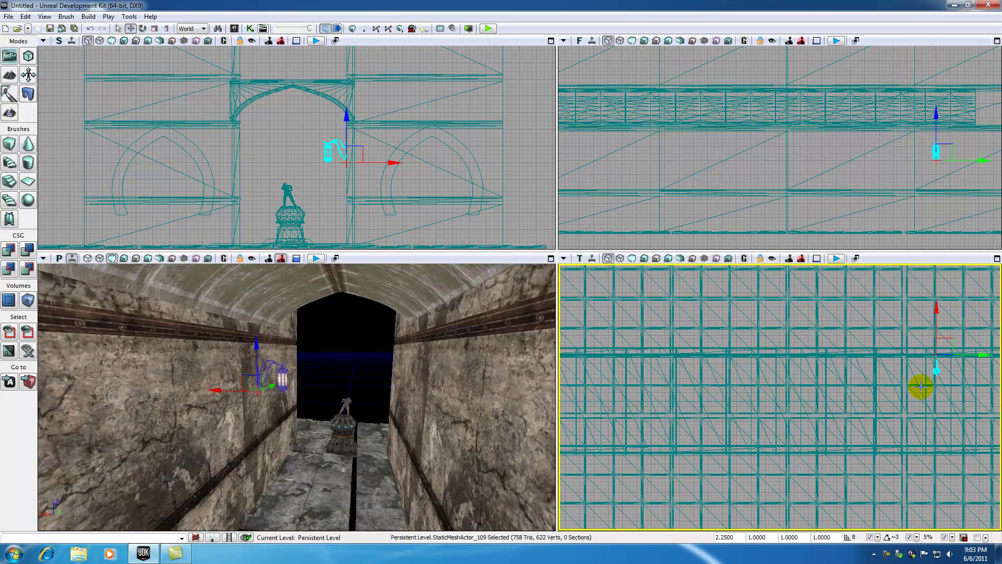
{"action": "scroll", "coordinate": [860, 412], "scroll_direction": "down", "scroll_amount": 3}
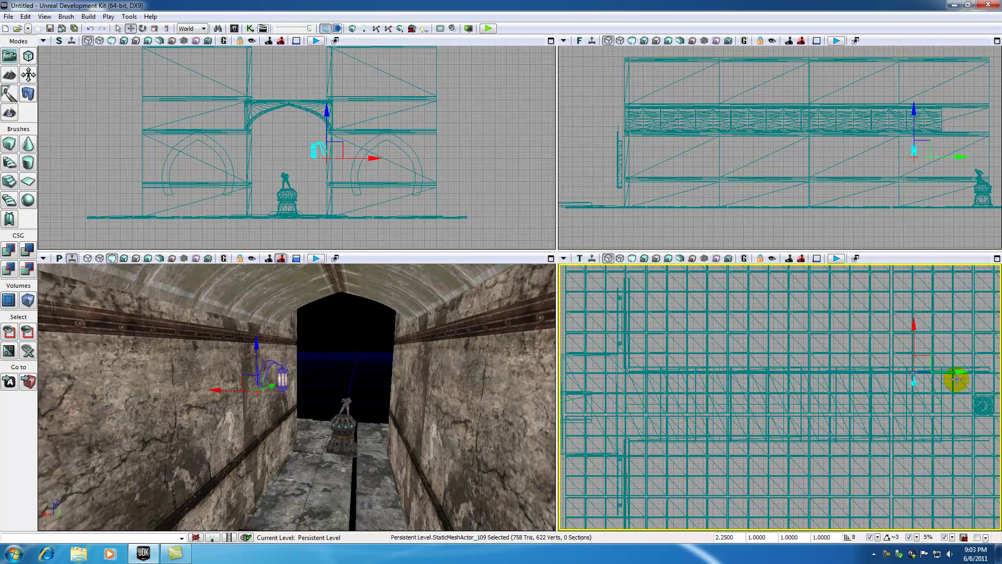
{"action": "left_click_drag", "start_coordinate": [958, 377], "coordinate": [816, 373]}
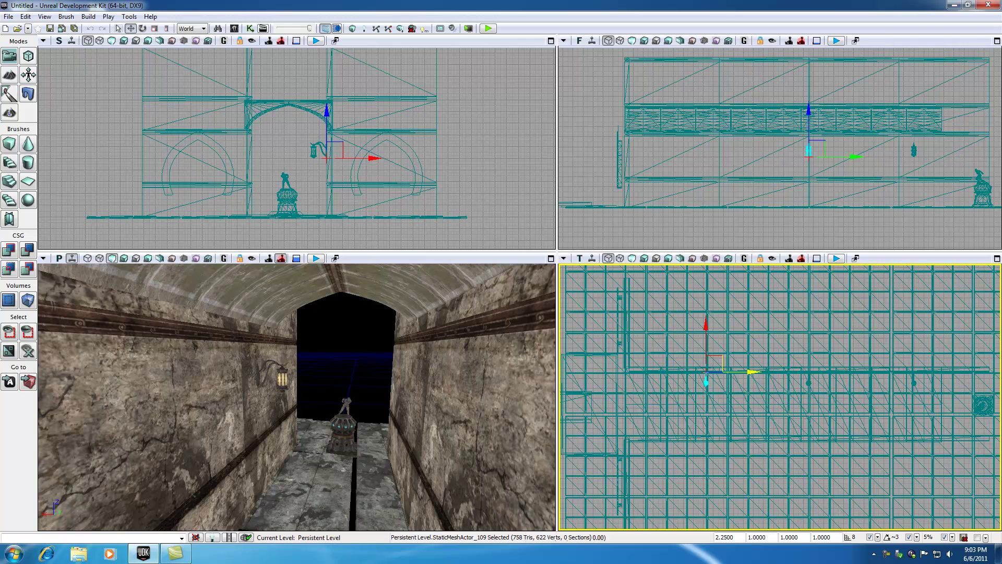
{"action": "left_click_drag", "start_coordinate": [752, 373], "coordinate": [754, 372], "text": "alt"}
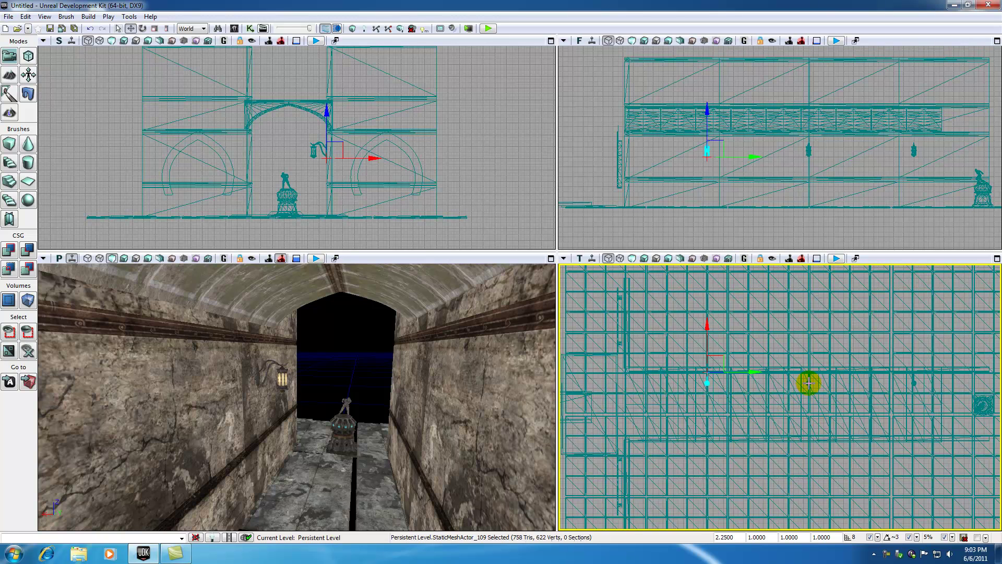
- Select all three wall lamps and duplicate them with the copies rotated half a turn to face the opposite way
{"action": "left_click_drag", "start_coordinate": [803, 410], "coordinate": [727, 380]}
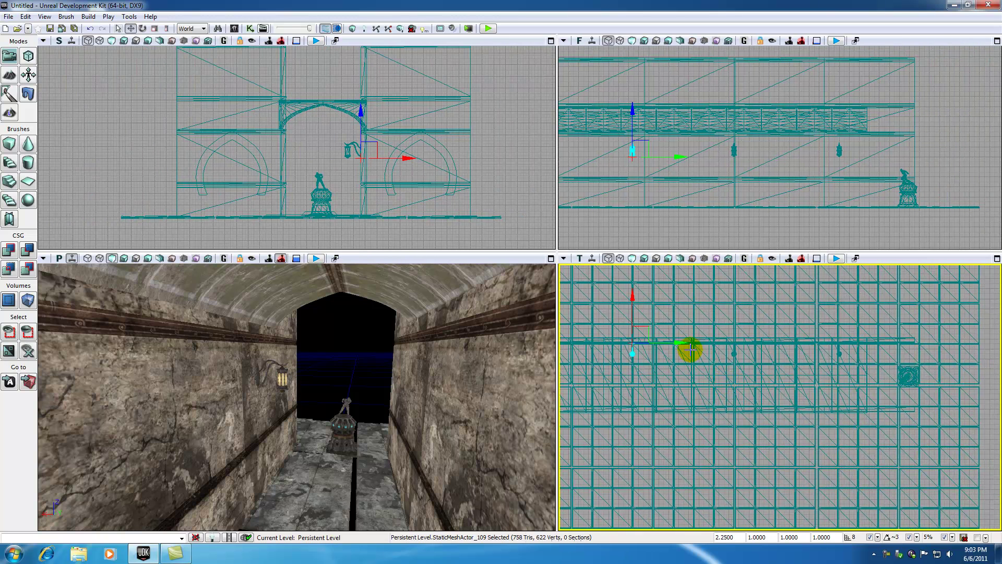
{"action": "left_click", "coordinate": [734, 357], "text": "ctrl"}
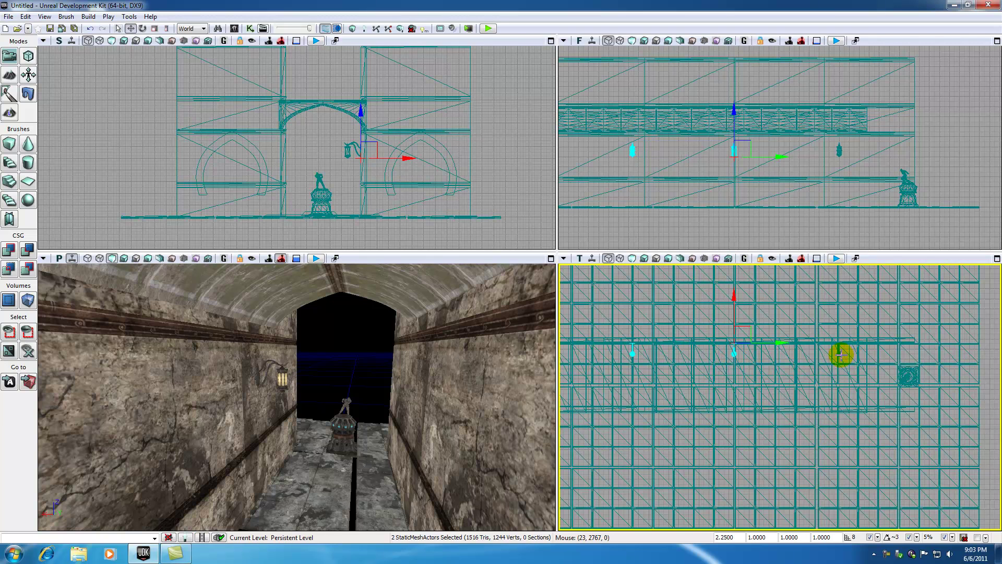
{"action": "left_click", "coordinate": [840, 356], "text": "ctrl"}
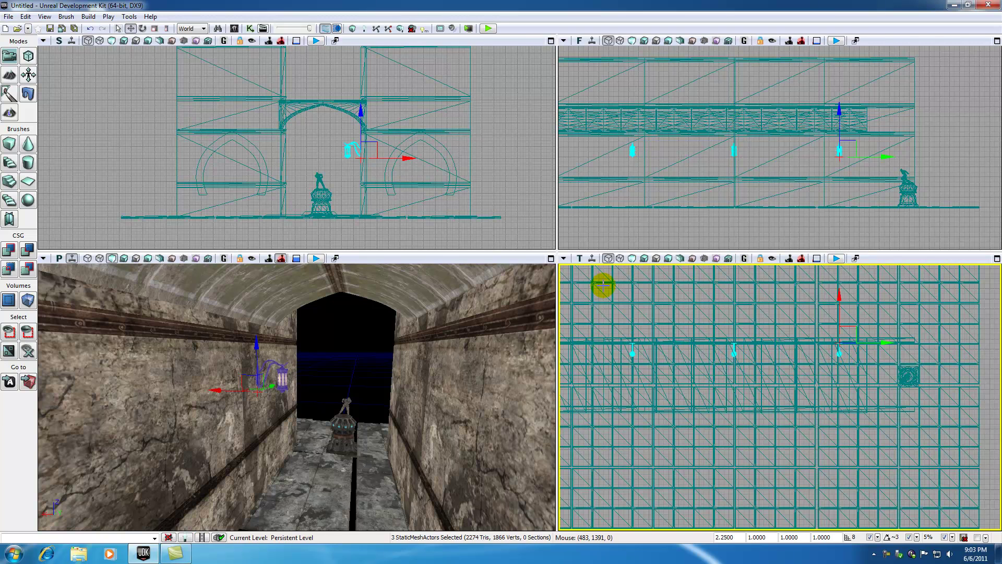
{"action": "left_click", "coordinate": [143, 28]}
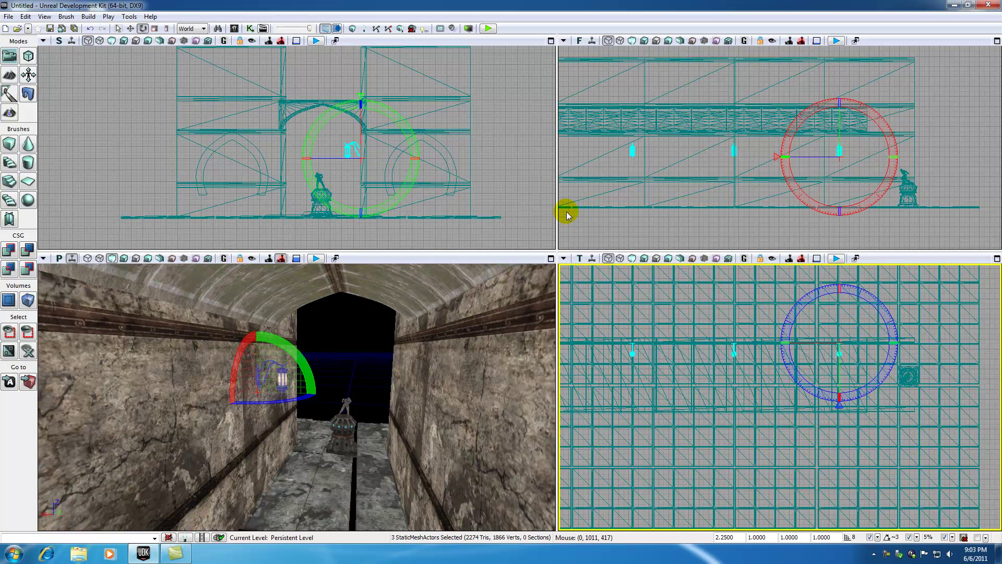
{"action": "left_click_drag", "start_coordinate": [810, 299], "coordinate": [652, 279]}
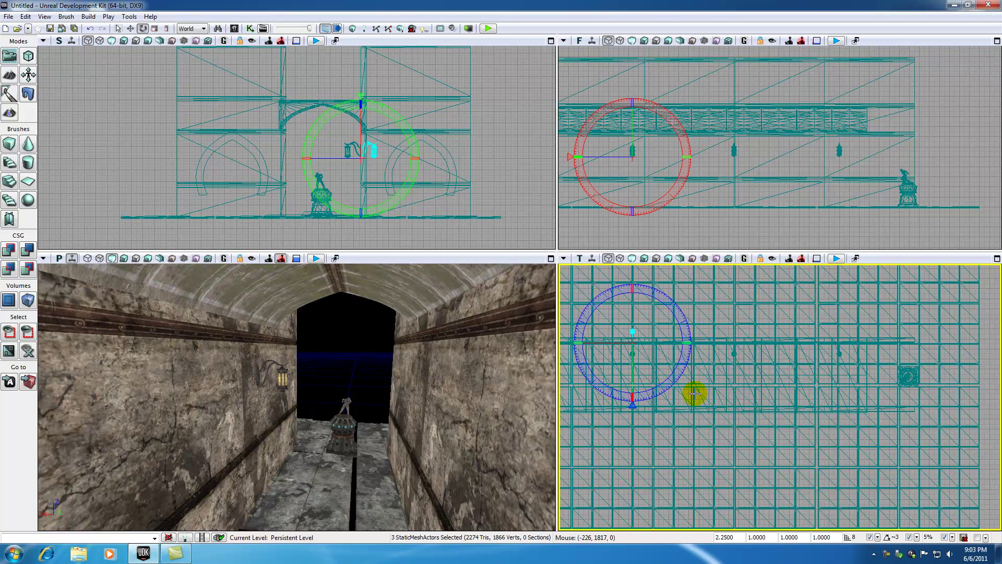
- Move the three copied lamps to the opposite corridor wall, lined up with the originals and flush against the wall
{"action": "left_click_drag", "start_coordinate": [702, 391], "coordinate": [873, 442]}
{"action": "left_click_drag", "start_coordinate": [841, 477], "coordinate": [792, 445]}
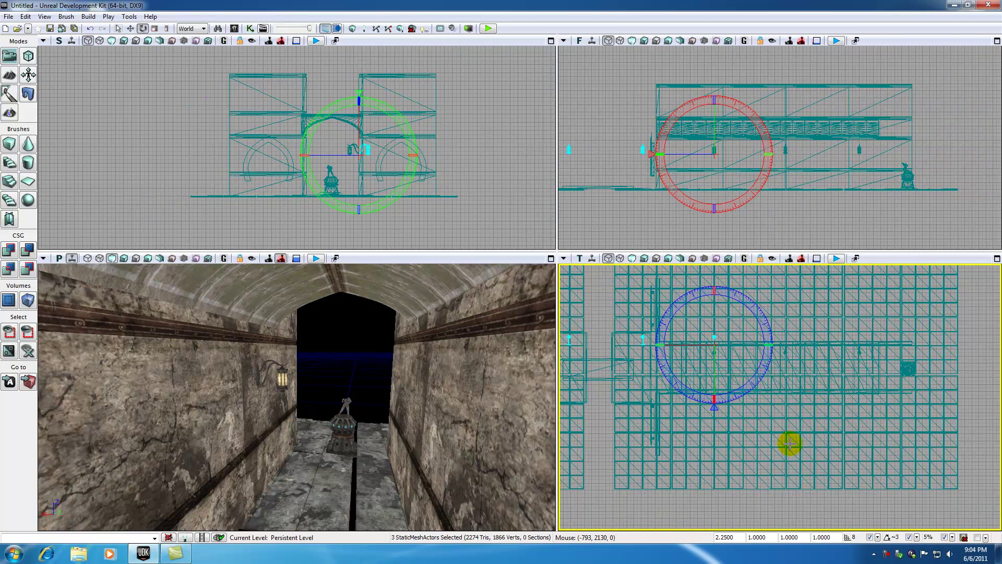
{"action": "left_click", "coordinate": [131, 29]}
{"action": "left_click_drag", "start_coordinate": [727, 329], "coordinate": [872, 373]}
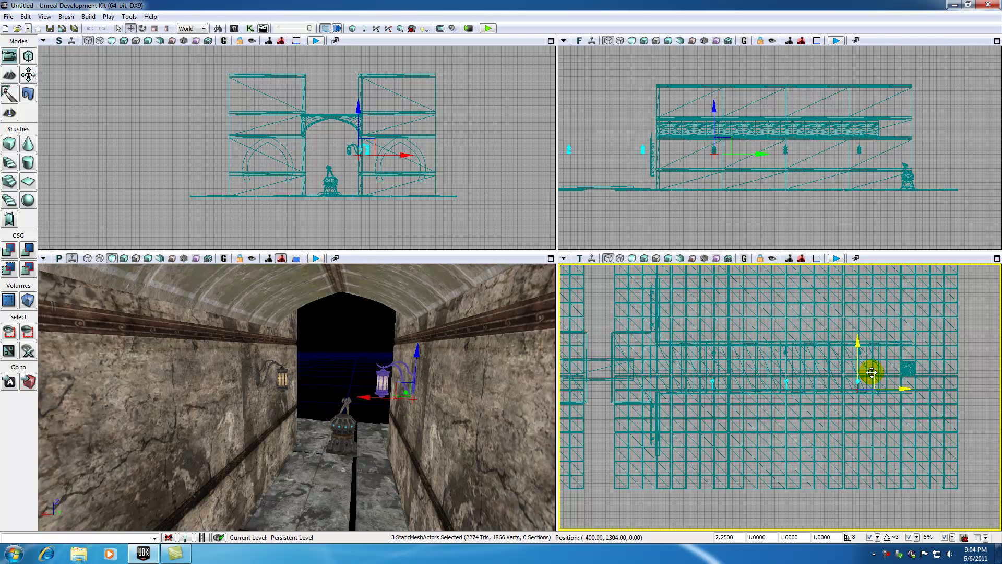
{"action": "right_click_drag", "start_coordinate": [333, 225], "coordinate": [351, 246]}
{"action": "scroll", "coordinate": [340, 239], "scroll_direction": "up", "scroll_amount": 8}
{"action": "right_click_drag", "start_coordinate": [315, 131], "coordinate": [314, 180]}
{"action": "scroll", "coordinate": [313, 179], "scroll_direction": "up", "scroll_amount": 5}
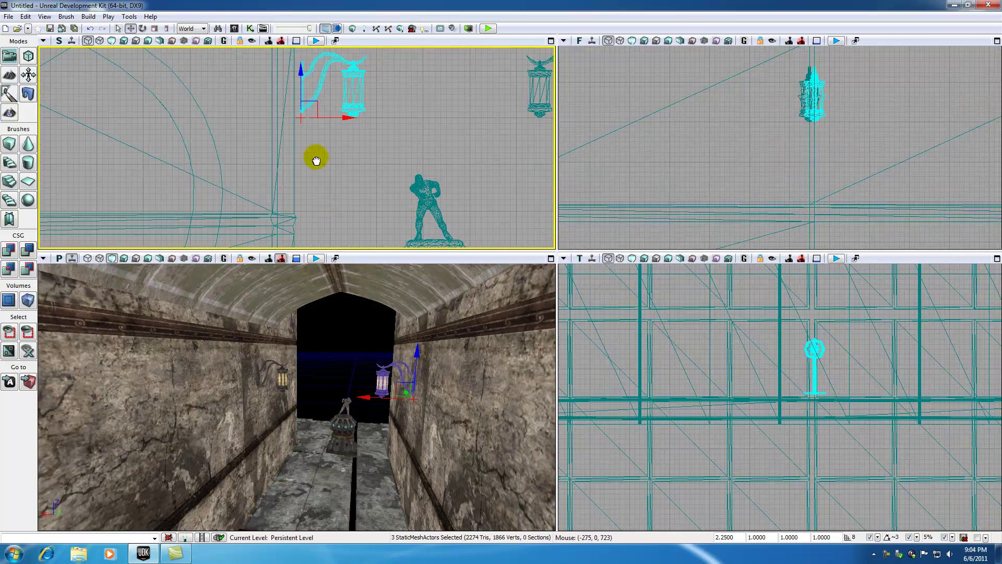
{"action": "scroll", "coordinate": [343, 229], "scroll_direction": "up", "scroll_amount": 3}
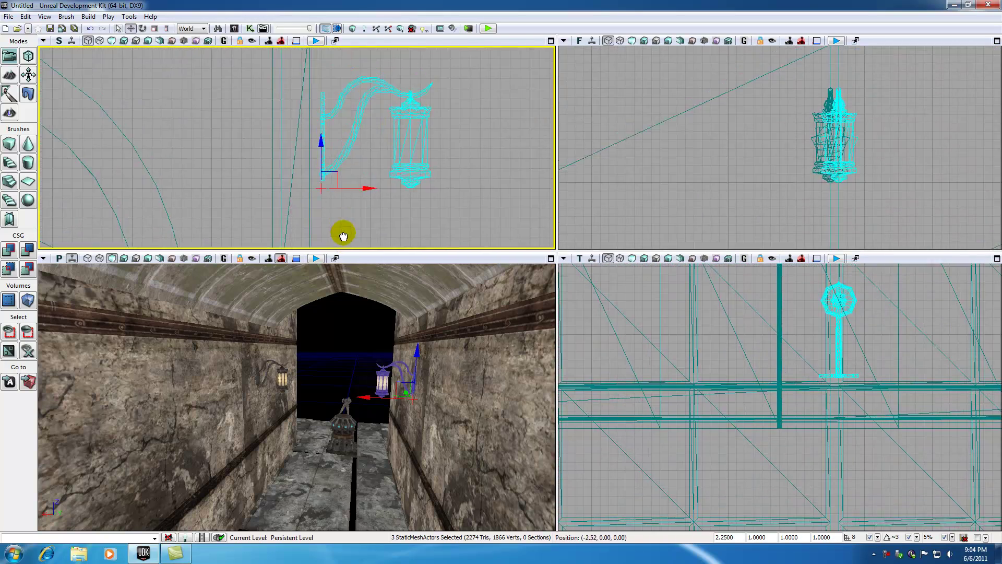
{"action": "left_click_drag", "start_coordinate": [364, 196], "coordinate": [356, 197]}
- Examine the placement of the lamps on both walls along the corridor
{"action": "left_click", "coordinate": [360, 333]}
{"action": "left_click_drag", "start_coordinate": [360, 334], "coordinate": [377, 298]}
{"action": "left_click", "coordinate": [423, 414]}
{"action": "left_click_drag", "start_coordinate": [423, 414], "coordinate": [396, 503]}
{"action": "left_click", "coordinate": [605, 361]}
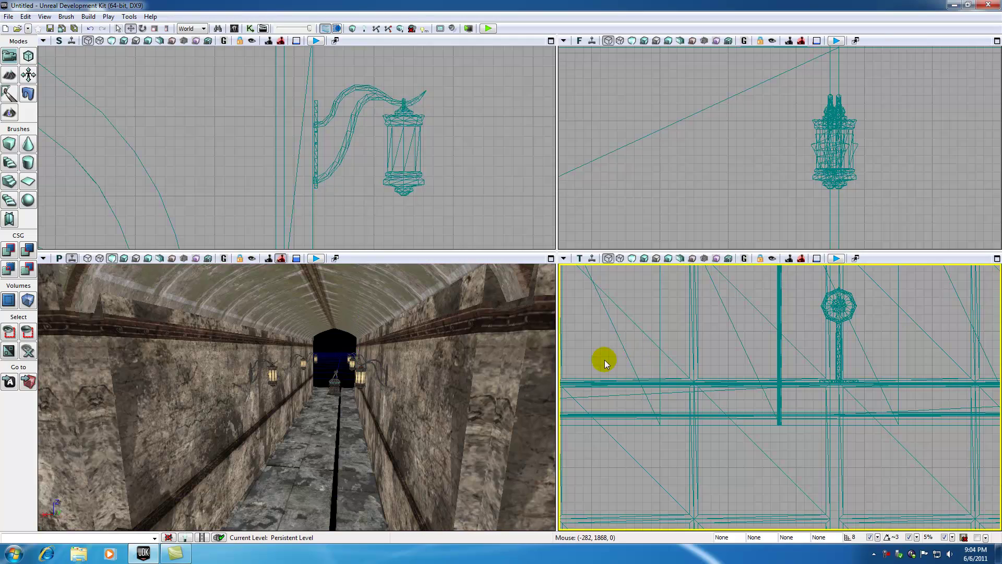
{"action": "scroll", "coordinate": [605, 359], "scroll_direction": "down", "scroll_amount": 6}
{"action": "mouse_move", "coordinate": [338, 353]}
{"action": "left_mouse_down"}
{"action": "mouse_move", "coordinate": [338, 397]}
{"action": "mouse_move", "coordinate": [338, 360]}
{"action": "left_mouse_up"}
{"action": "left_click", "coordinate": [281, 371]}
{"action": "scroll", "coordinate": [283, 391], "scroll_direction": "up", "scroll_amount": 6}
{"action": "scroll", "coordinate": [286, 397], "scroll_direction": "down", "scroll_amount": 2}
{"action": "right_click_drag", "start_coordinate": [286, 399], "coordinate": [287, 377]}
{"action": "left_click_drag", "start_coordinate": [323, 423], "coordinate": [323, 413]}
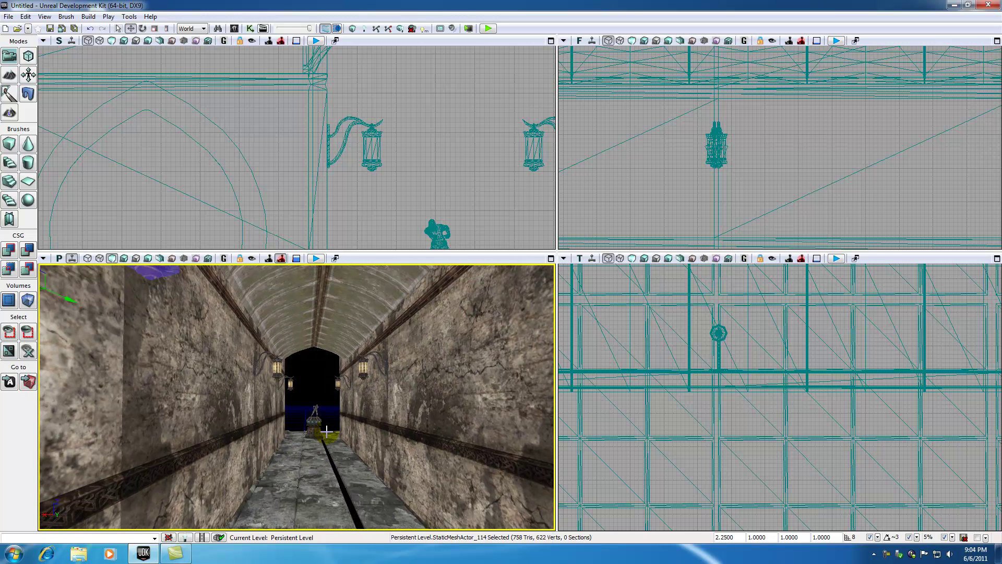
{"action": "left_click", "coordinate": [324, 423]}
{"action": "left_click", "coordinate": [303, 397]}
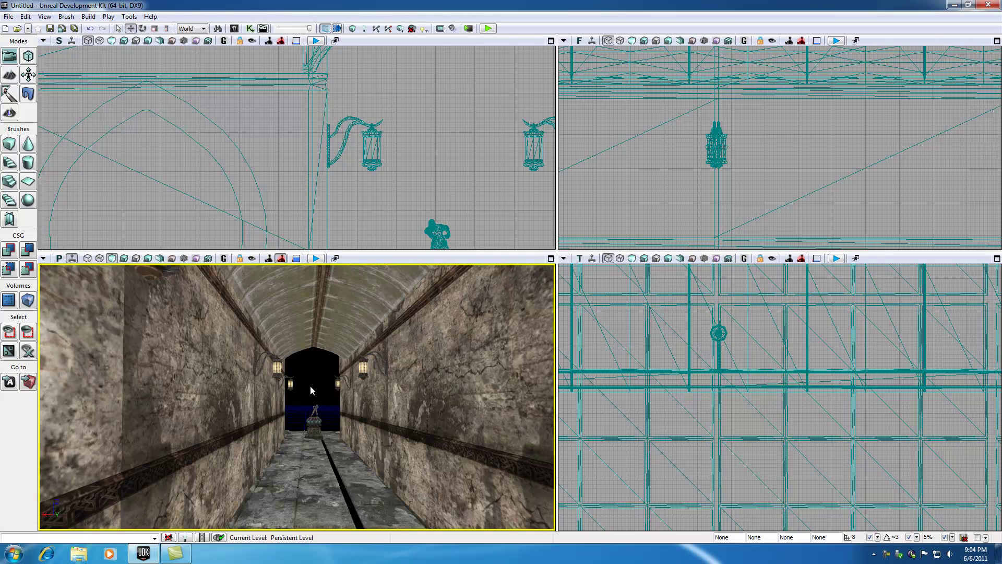
- Start a play session from the metal floor plate in front of the corridor entrance
{"action": "left_click_drag", "start_coordinate": [310, 385], "coordinate": [256, 444]}
{"action": "right_click_drag", "start_coordinate": [282, 382], "coordinate": [281, 412]}
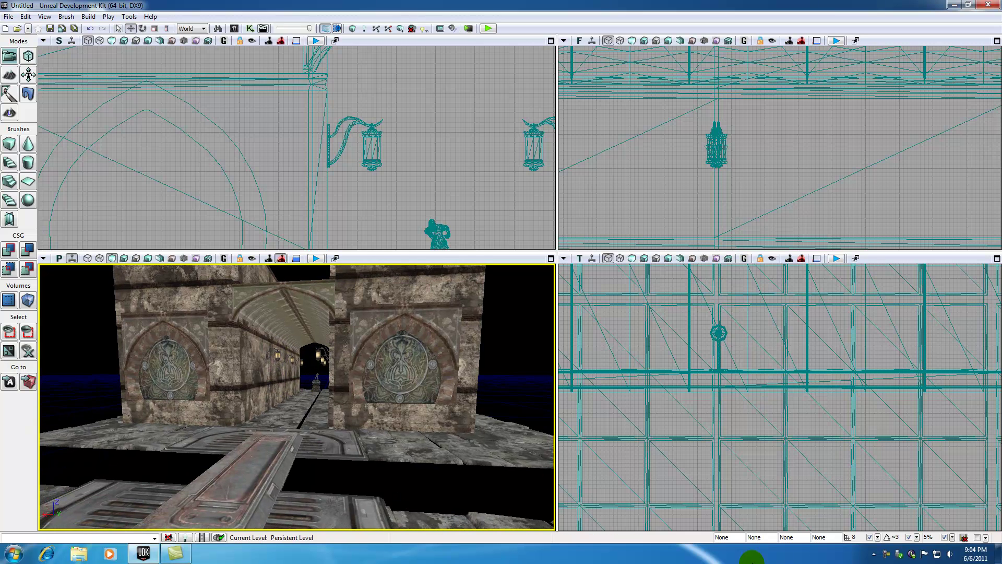
{"action": "left_click", "coordinate": [887, 554]}
{"action": "left_click", "coordinate": [953, 509]}
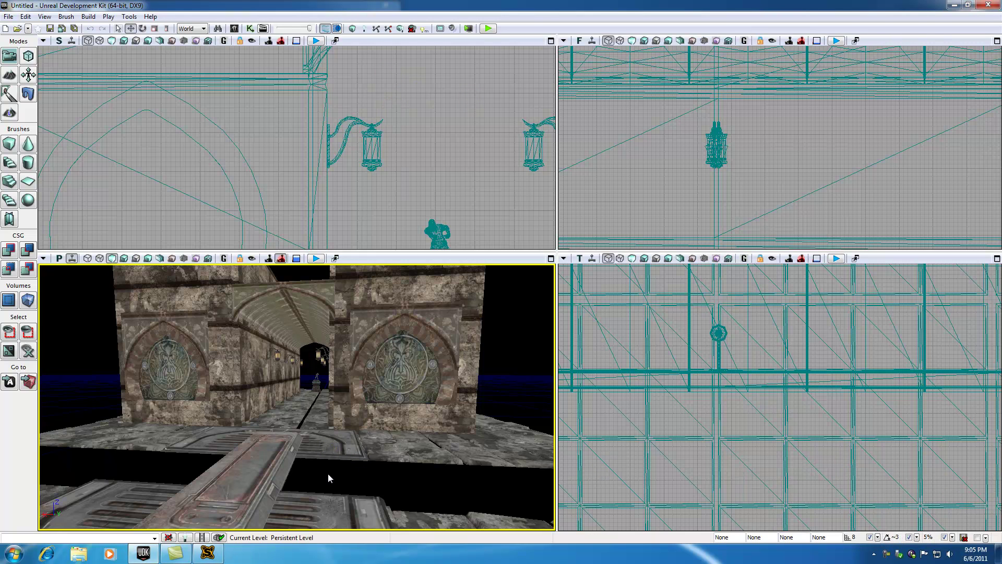
{"action": "left_click_drag", "start_coordinate": [329, 475], "coordinate": [329, 475]}
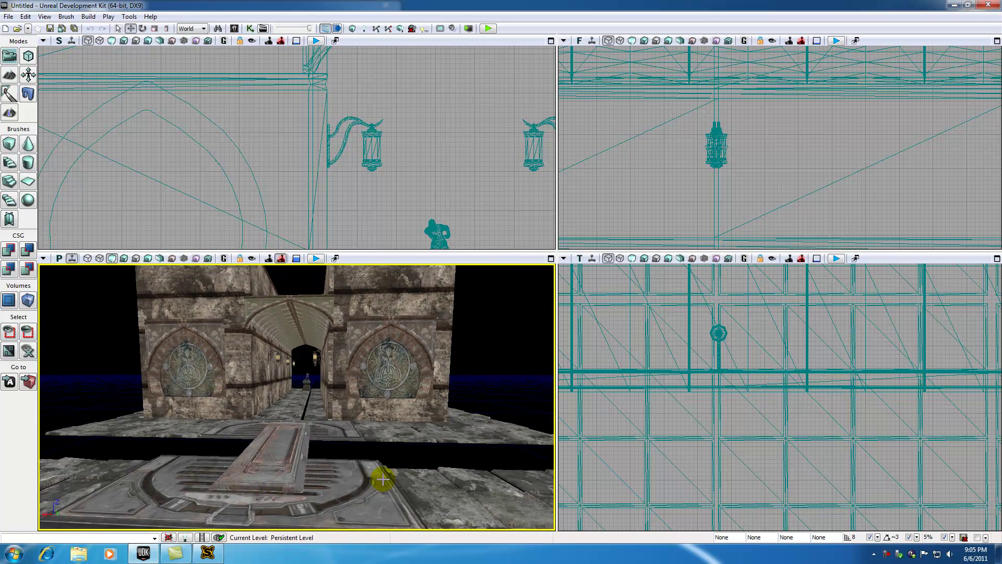
{"action": "right_click", "coordinate": [313, 502]}
{"action": "left_click", "coordinate": [329, 538]}
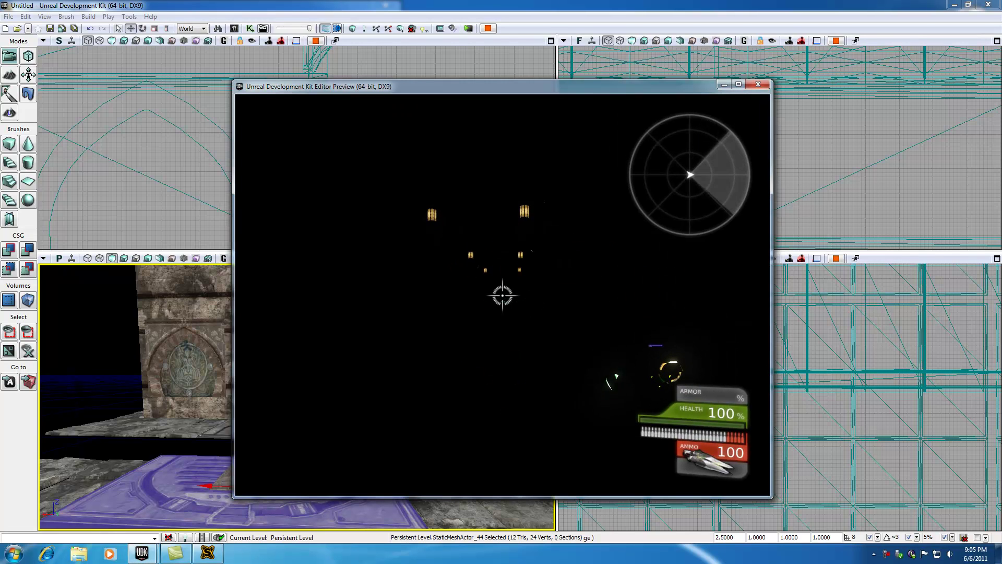
- Walk through the corridor in both directions to check its lighting in play, and end the play session
{"action": "key", "text": "w"}
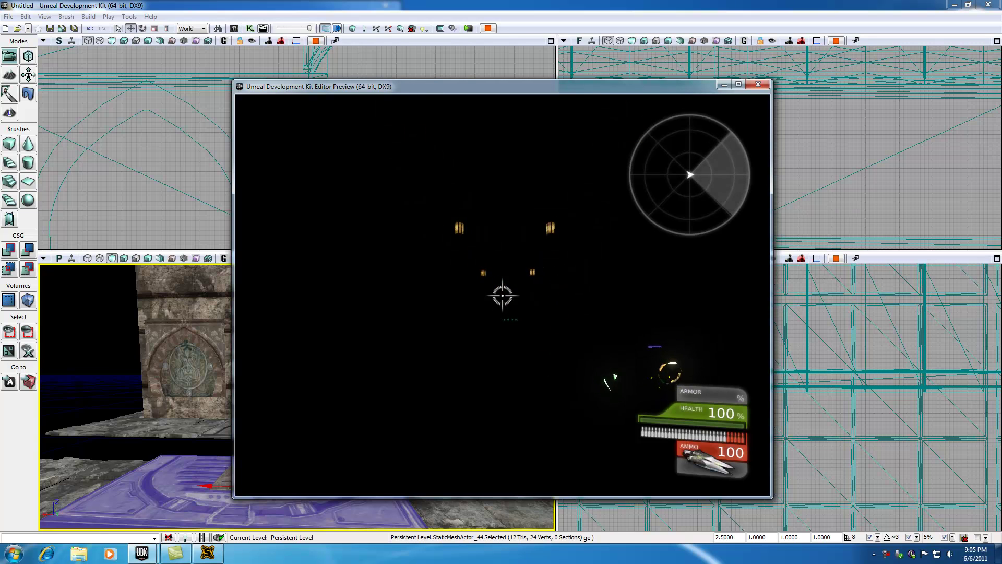
{"action": "key", "text": "w"}
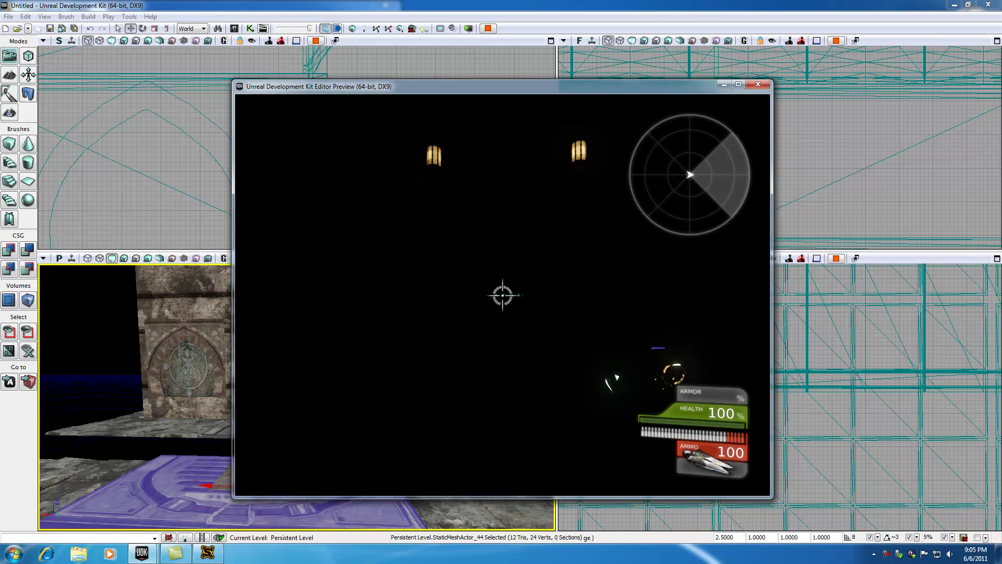
{"action": "key", "text": "w"}
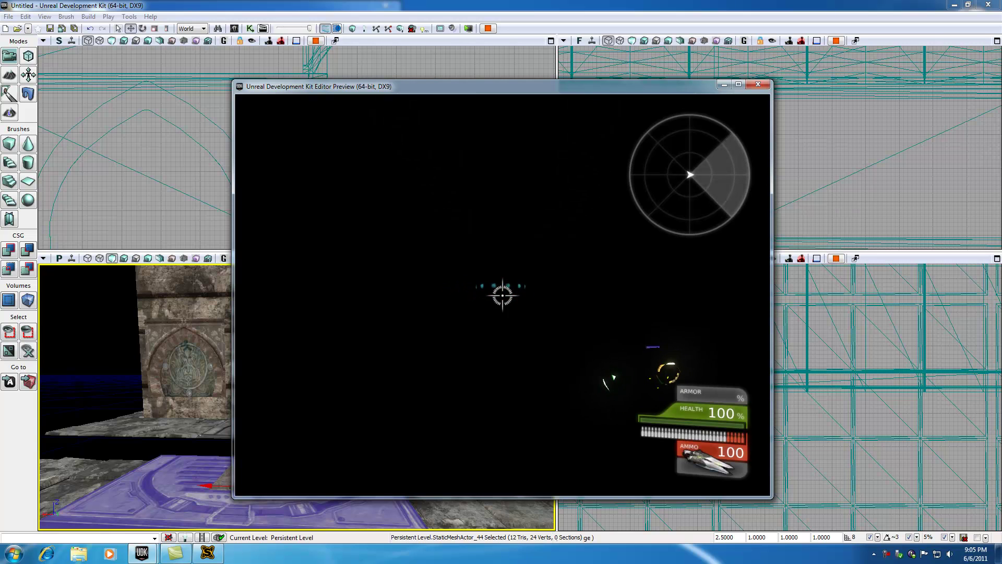
{"action": "key", "text": "w"}
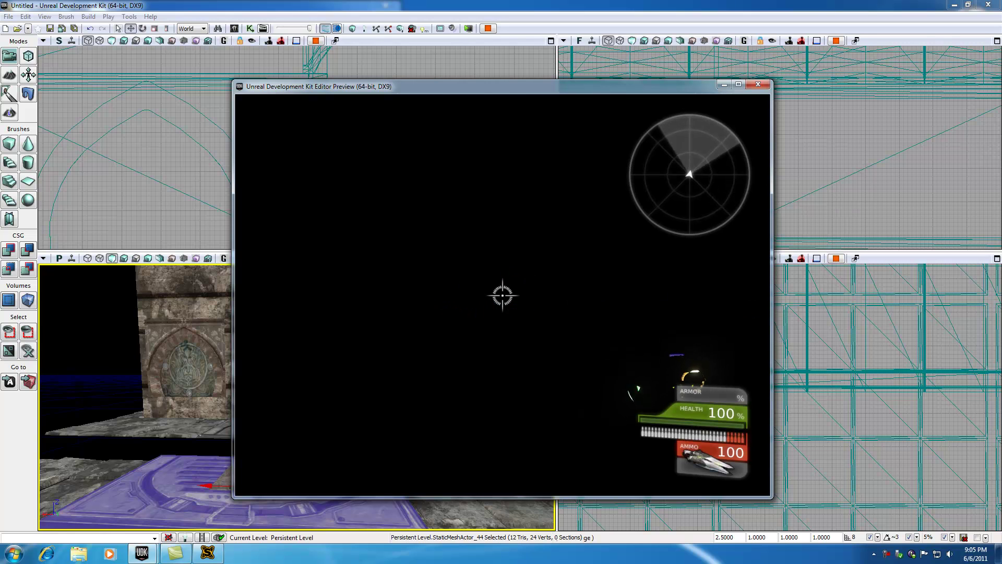
{"action": "key", "text": "w"}
{"action": "key", "text": "w"}
{"action": "key", "text": "w"}
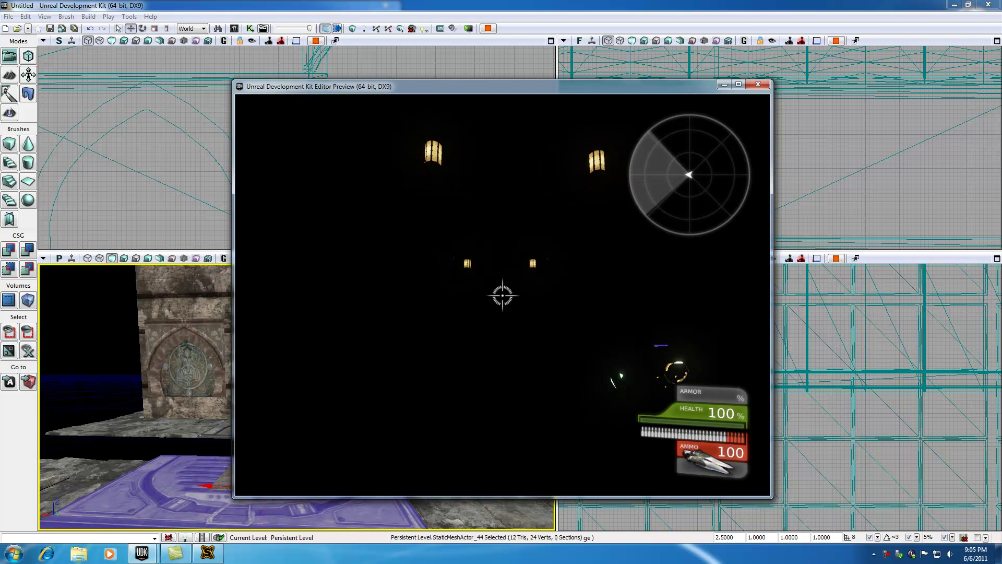
{"action": "key", "text": "Left"}
{"action": "key", "text": "Escape"}
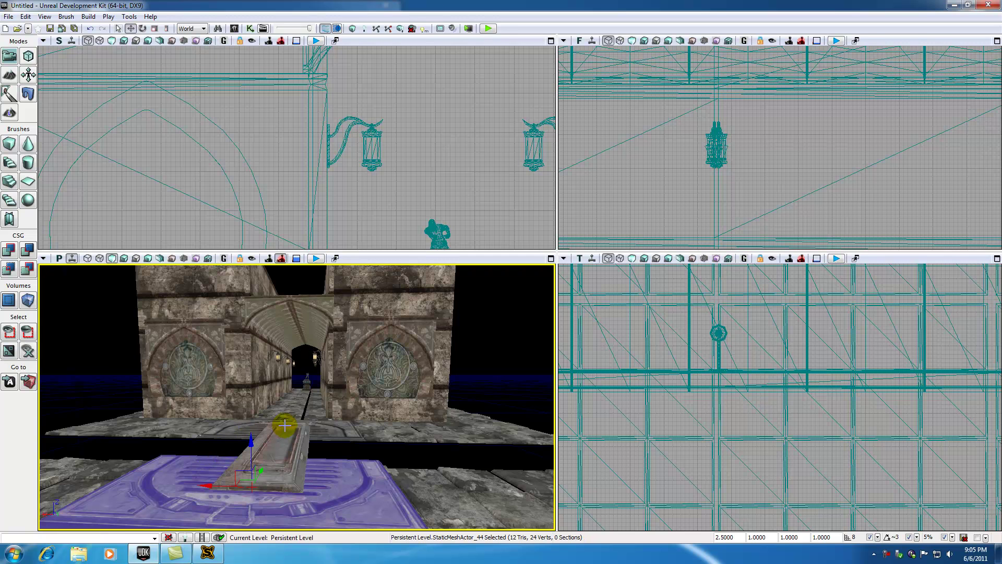
- Add a point light at the wall lamp nearest the statue at the far end of the corridor
{"action": "left_click_drag", "start_coordinate": [287, 424], "coordinate": [285, 313]}
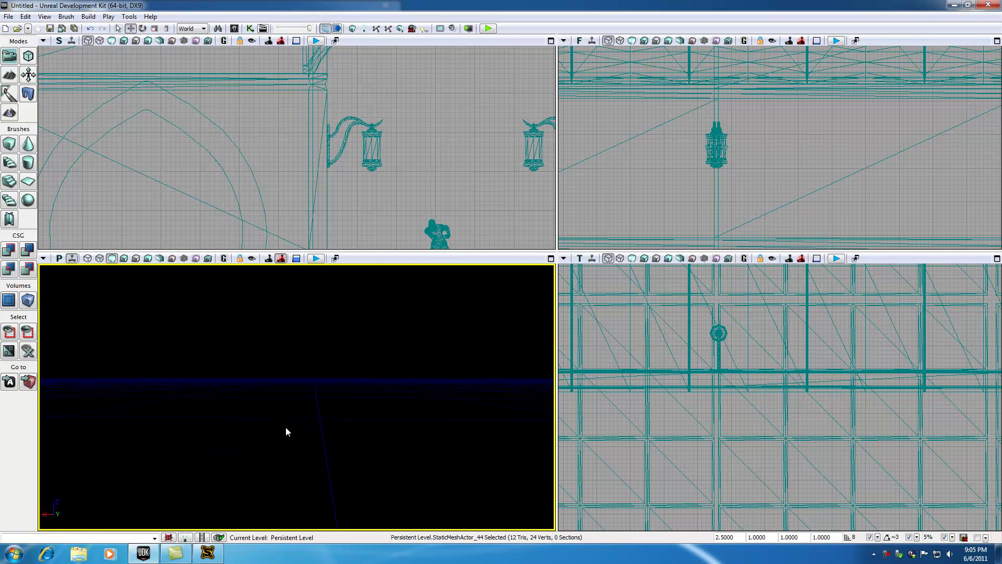
{"action": "scroll", "coordinate": [286, 428], "scroll_direction": "down", "scroll_amount": 10}
{"action": "left_click_drag", "start_coordinate": [270, 440], "coordinate": [252, 372]}
{"action": "left_click_drag", "start_coordinate": [312, 449], "coordinate": [314, 409]}
{"action": "left_click", "coordinate": [249, 340]}
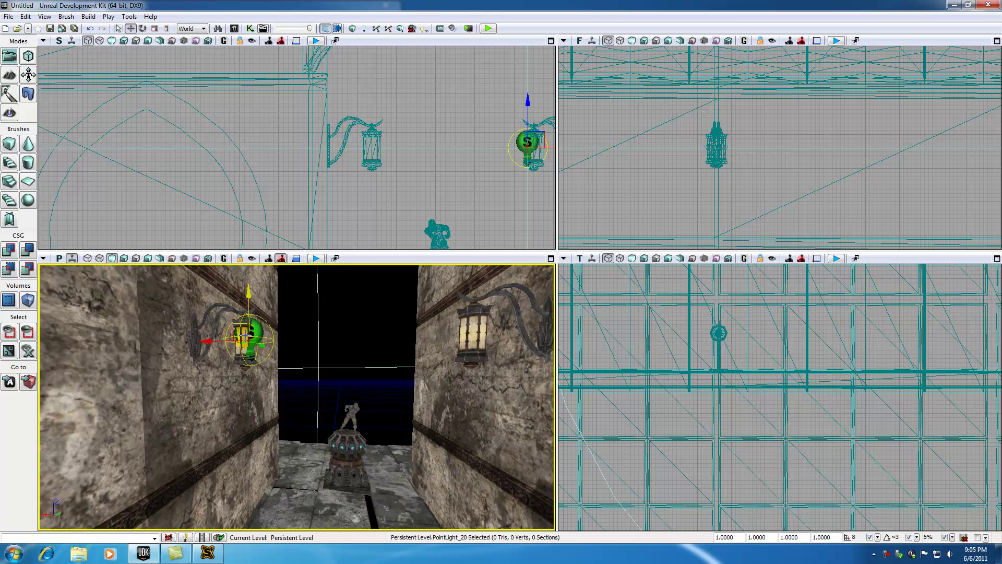
- Show the perspective view with lighting and move the point light off the lamp, slightly towards the corridor's centre
{"action": "left_click_drag", "start_coordinate": [328, 402], "coordinate": [337, 514]}
{"action": "left_click", "coordinate": [124, 258]}
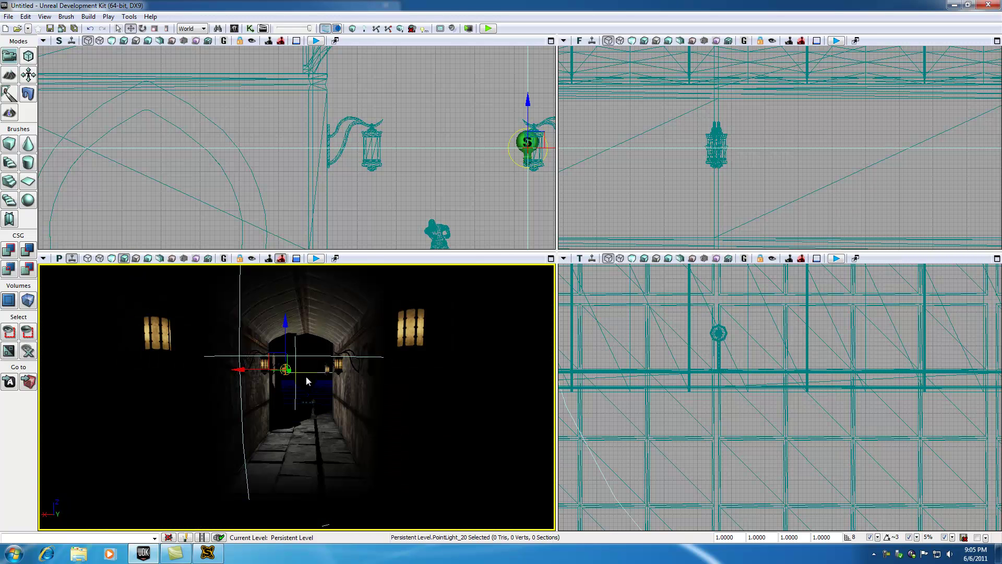
{"action": "mouse_move", "coordinate": [308, 381]}
{"action": "left_mouse_down"}
{"action": "mouse_move", "coordinate": [309, 284]}
{"action": "mouse_move", "coordinate": [298, 380]}
{"action": "left_mouse_up"}
{"action": "left_click_drag", "start_coordinate": [251, 355], "coordinate": [245, 354]}
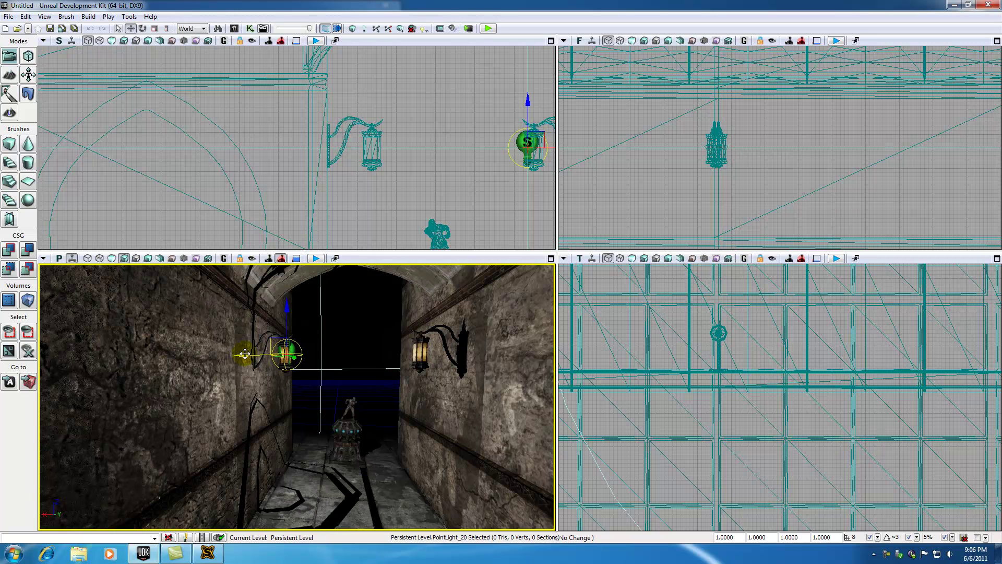
{"action": "left_click_drag", "start_coordinate": [245, 354], "coordinate": [261, 354]}
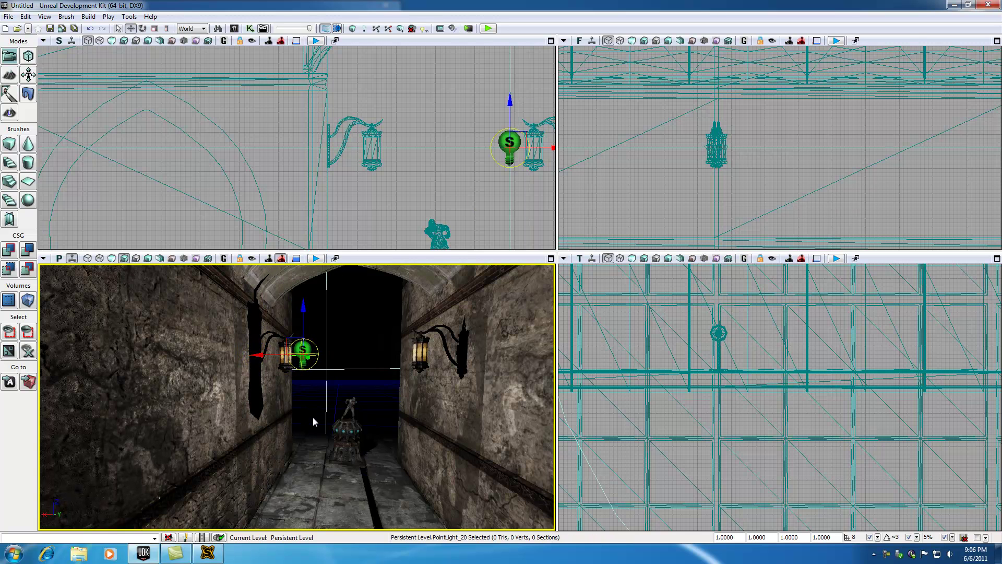
- Duplicate the point light along the same wall so that each of the other two lamps has its own light
{"action": "left_click", "coordinate": [672, 347]}
{"action": "scroll", "coordinate": [674, 344], "scroll_direction": "down", "scroll_amount": 6}
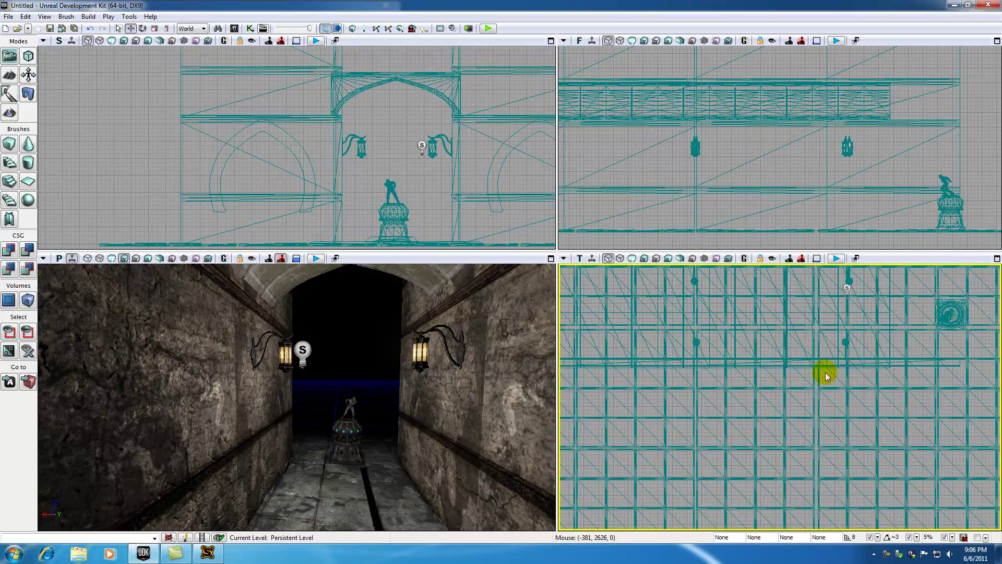
{"action": "left_click", "coordinate": [792, 342]}
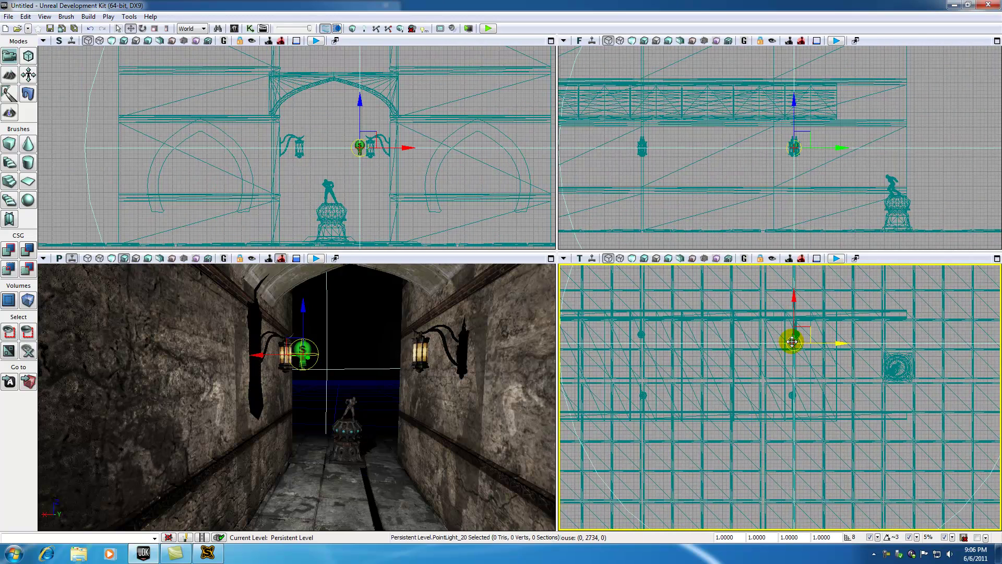
{"action": "left_click_drag", "start_coordinate": [696, 374], "coordinate": [783, 374]}
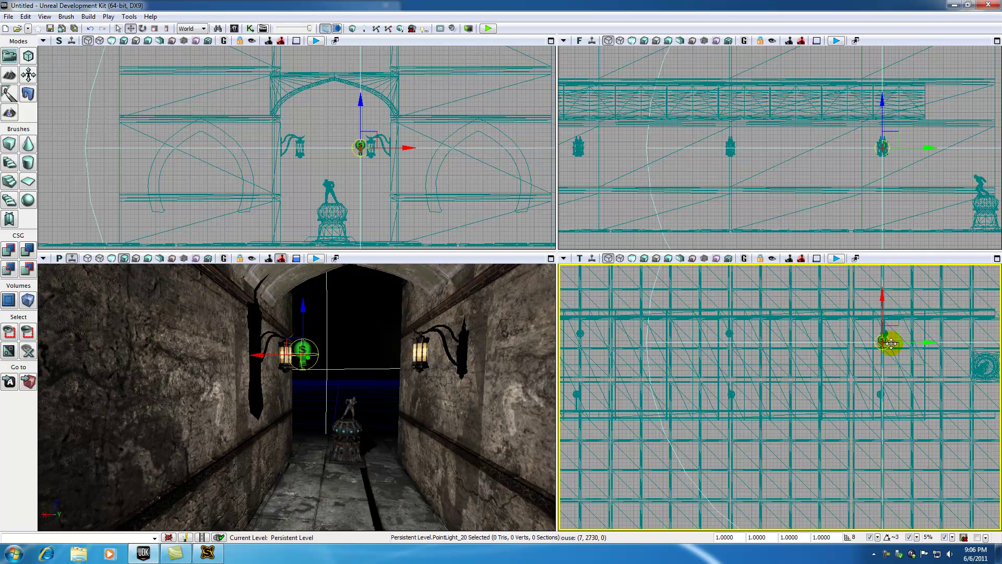
{"action": "left_click_drag", "start_coordinate": [928, 342], "coordinate": [580, 342], "text": "alt"}
- Duplicate the point light across the corridor and along the opposite wall, placing one copy beside each lamp there
{"action": "left_click_drag", "start_coordinate": [580, 296], "coordinate": [580, 342], "text": "alt"}
{"action": "left_click_drag", "start_coordinate": [334, 379], "coordinate": [338, 439]}
{"action": "left_click_drag", "start_coordinate": [338, 397], "coordinate": [351, 418]}
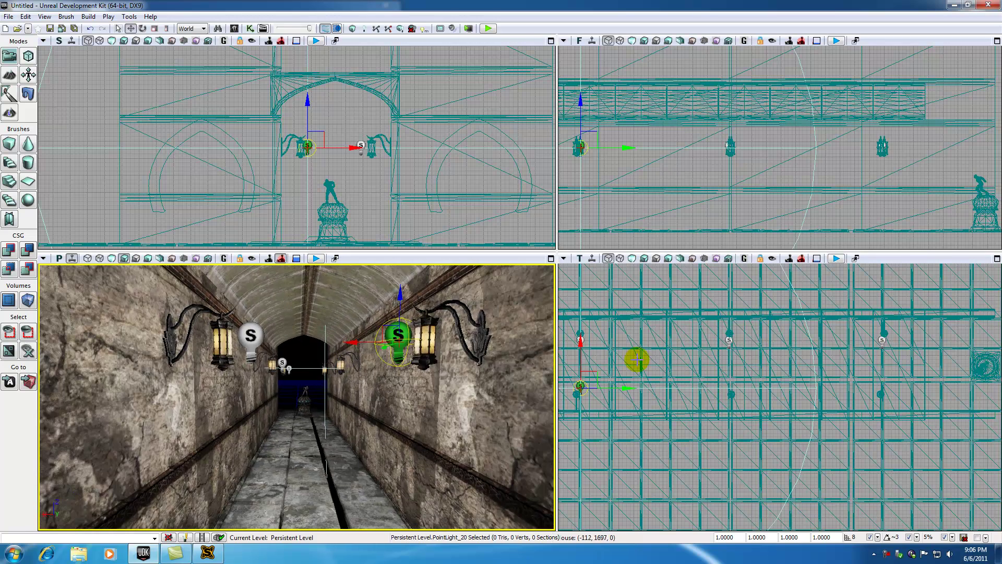
{"action": "left_click_drag", "start_coordinate": [626, 388], "coordinate": [932, 389]}
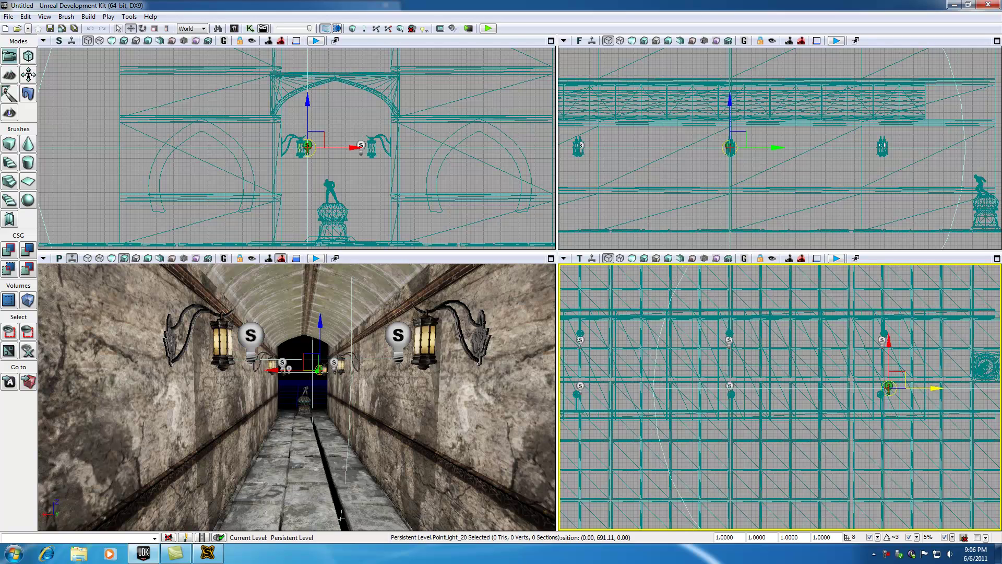
- Examine the lit corridor and its dark surroundings from outside the entrance
{"action": "scroll", "coordinate": [269, 440], "scroll_direction": "down", "scroll_amount": 1}
{"action": "scroll", "coordinate": [269, 440], "scroll_direction": "down", "scroll_amount": 4}
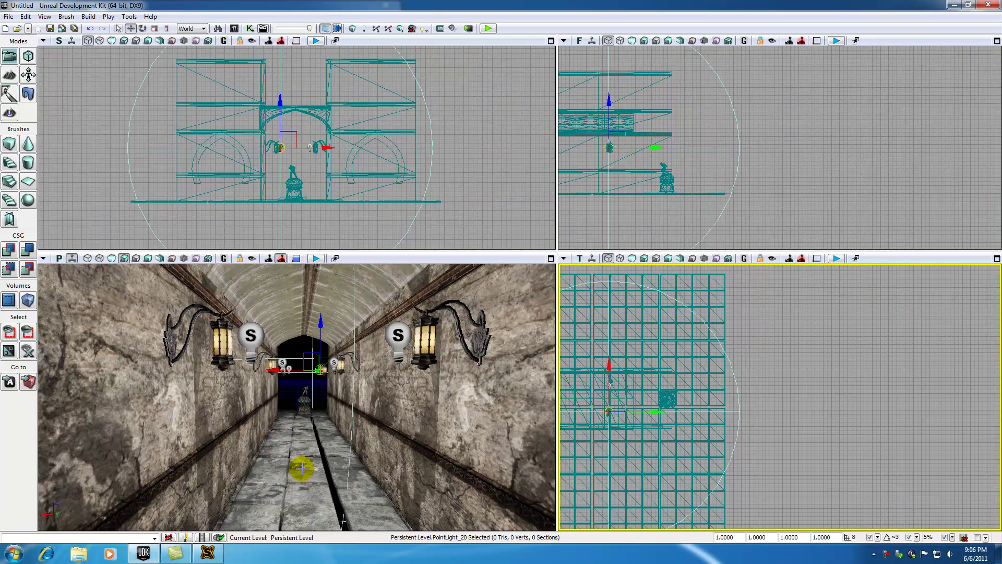
{"action": "left_click_drag", "start_coordinate": [301, 469], "coordinate": [311, 514]}
{"action": "mouse_move", "coordinate": [303, 469]}
{"action": "left_mouse_down"}
{"action": "mouse_move", "coordinate": [303, 478]}
{"action": "mouse_move", "coordinate": [326, 439]}
{"action": "mouse_move", "coordinate": [298, 473]}
{"action": "mouse_move", "coordinate": [295, 488]}
{"action": "mouse_move", "coordinate": [313, 439]}
{"action": "mouse_move", "coordinate": [308, 496]}
{"action": "mouse_move", "coordinate": [306, 450]}
{"action": "left_mouse_up"}
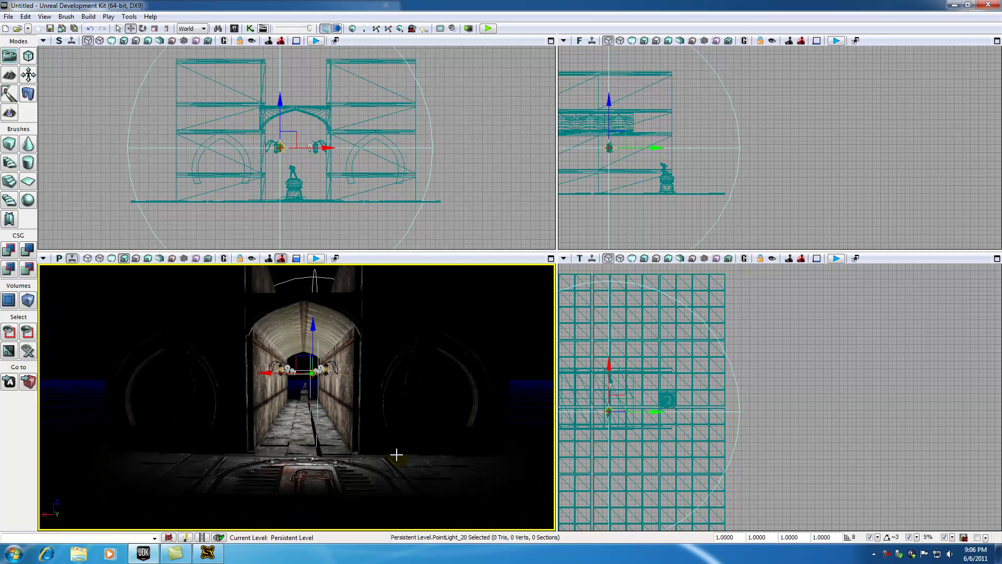
{"action": "mouse_move", "coordinate": [430, 448]}
{"action": "left_mouse_down"}
{"action": "mouse_move", "coordinate": [415, 439]}
{"action": "mouse_move", "coordinate": [426, 430]}
{"action": "mouse_move", "coordinate": [425, 454]}
{"action": "left_mouse_up"}
{"action": "left_click", "coordinate": [568, 315]}
{"action": "mouse_move", "coordinate": [247, 394]}
{"action": "left_mouse_down"}
{"action": "mouse_move", "coordinate": [234, 380]}
{"action": "mouse_move", "coordinate": [251, 389]}
{"action": "left_mouse_up"}
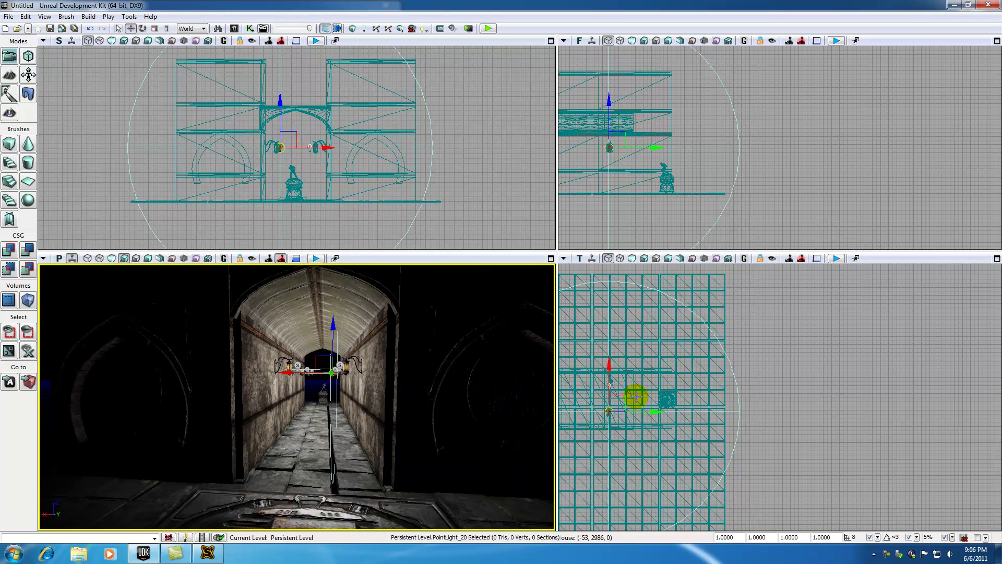
- Duplicate the corridor lamp nearest the entrance out in front of the building and rotate the copy a quarter turn to face outwards
{"action": "left_click_drag", "start_coordinate": [656, 412], "coordinate": [998, 475]}
{"action": "left_click", "coordinate": [784, 455]}
{"action": "scroll", "coordinate": [613, 418], "scroll_direction": "up", "scroll_amount": 1}
{"action": "scroll", "coordinate": [612, 418], "scroll_direction": "up", "scroll_amount": 2}
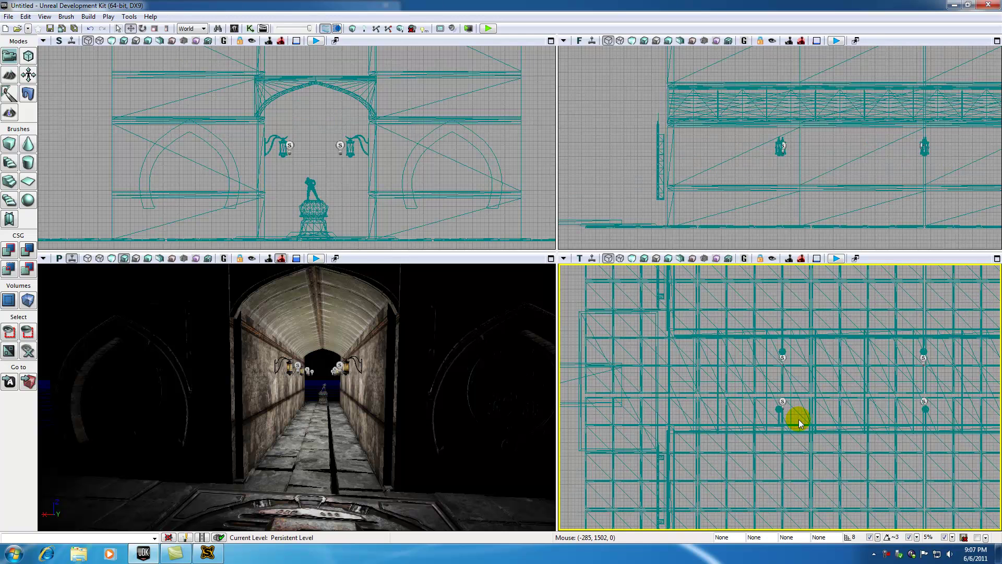
{"action": "left_click", "coordinate": [783, 410]}
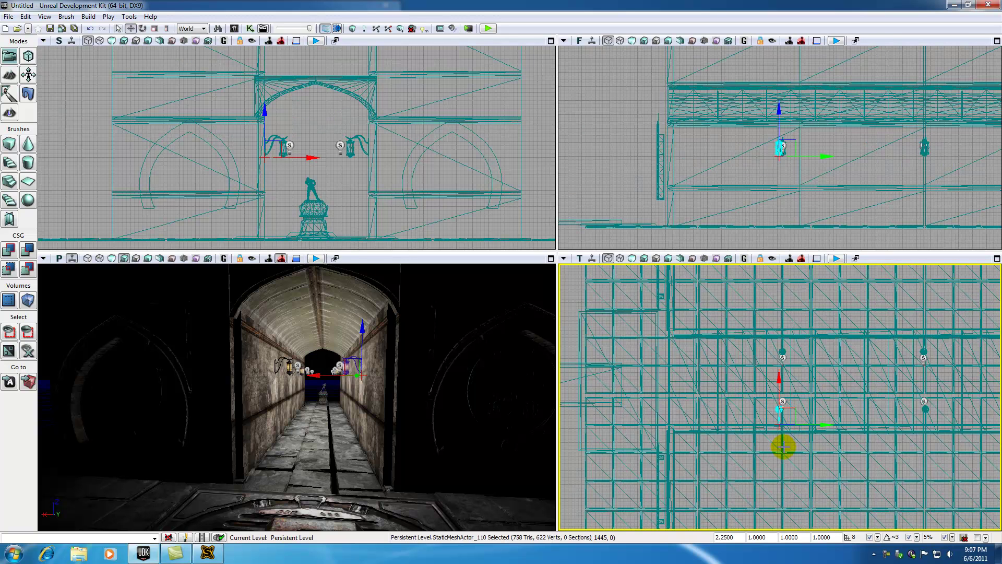
{"action": "left_click_drag", "start_coordinate": [825, 425], "coordinate": [679, 425], "text": "alt"}
{"action": "left_click", "coordinate": [143, 29]}
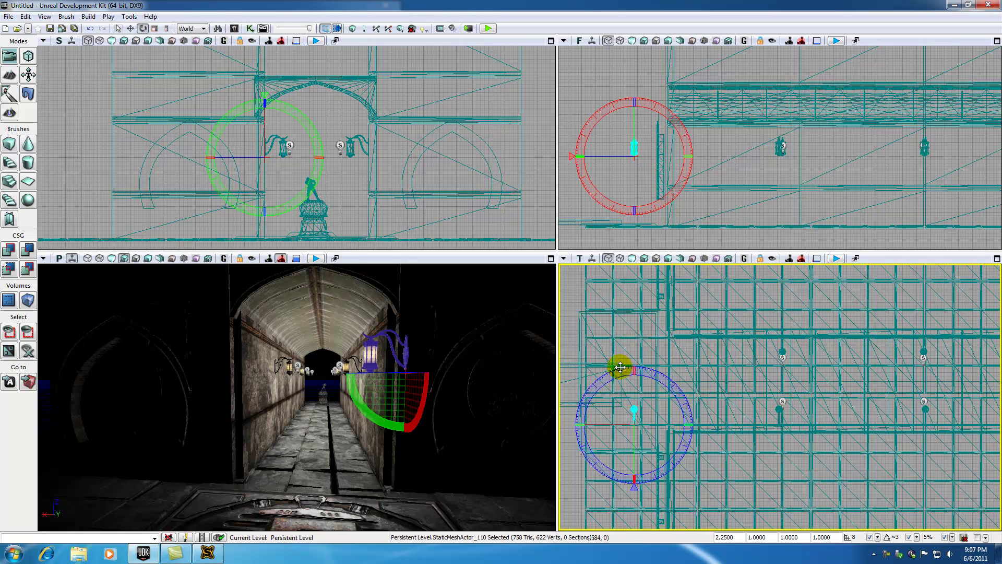
{"action": "left_click_drag", "start_coordinate": [623, 369], "coordinate": [691, 426]}
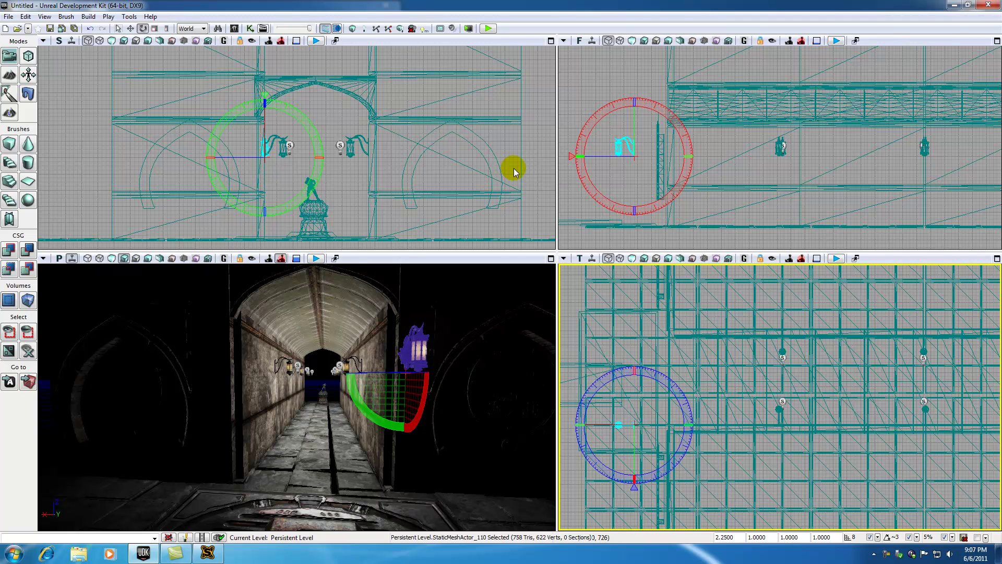
- Move the copied lamp up and sideways onto the outer front wall beside the archway, flush against the stone
{"action": "left_click", "coordinate": [130, 28]}
{"action": "left_click_drag", "start_coordinate": [311, 158], "coordinate": [185, 49]}
{"action": "scroll", "coordinate": [616, 202], "scroll_direction": "up", "scroll_amount": 6}
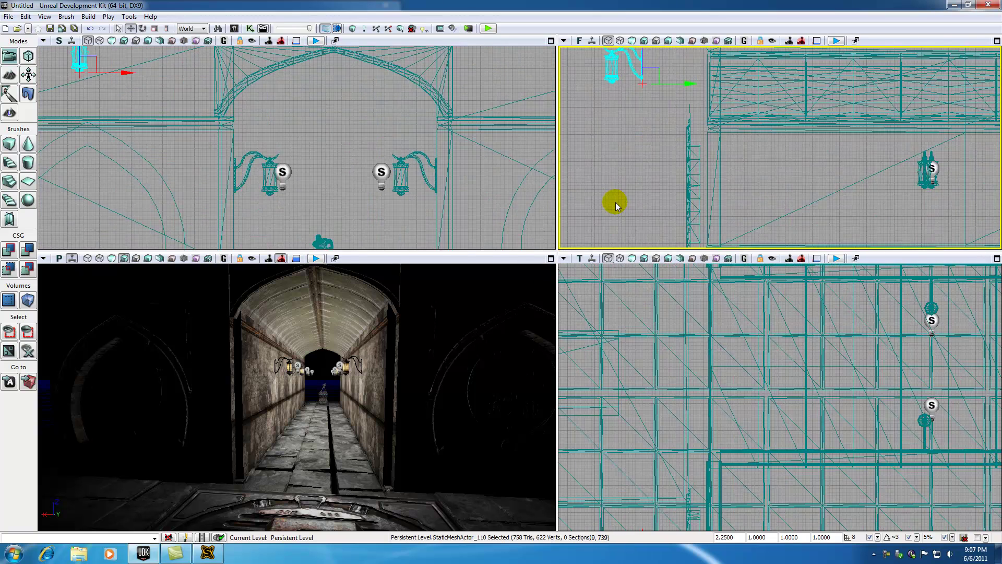
{"action": "left_click_drag", "start_coordinate": [700, 170], "coordinate": [781, 171]}
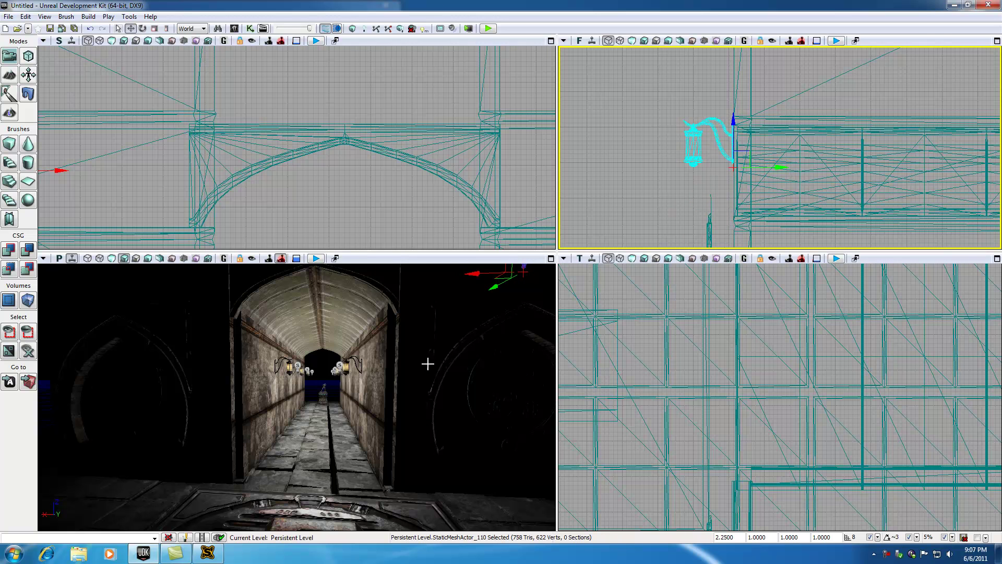
- Show the perspective view unlit and examine how the new lamp sits on the outer front wall
{"action": "left_click", "coordinate": [282, 337]}
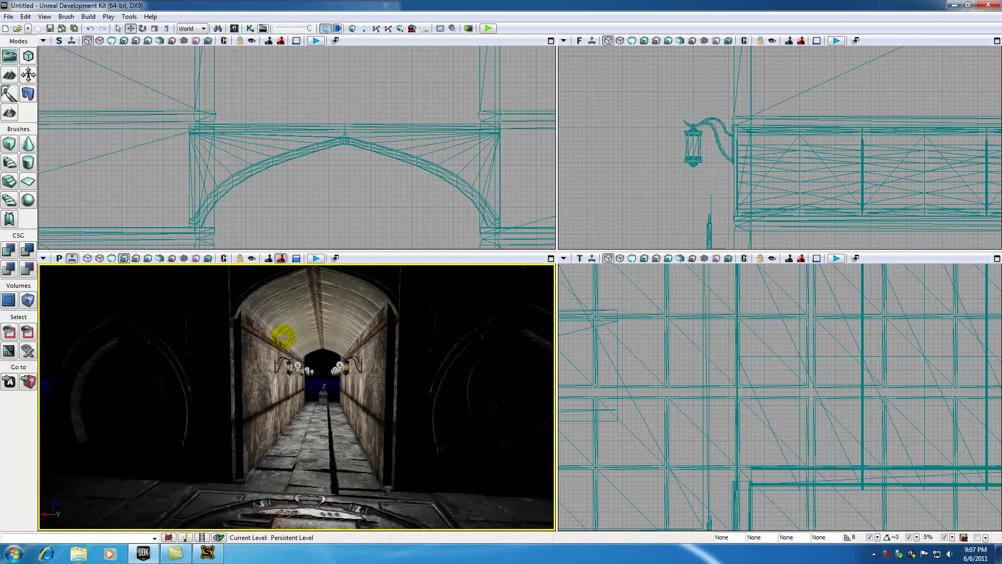
{"action": "left_click", "coordinate": [112, 259]}
{"action": "left_click_drag", "start_coordinate": [398, 403], "coordinate": [433, 339]}
{"action": "left_click_drag", "start_coordinate": [414, 423], "coordinate": [345, 365]}
{"action": "left_click_drag", "start_coordinate": [344, 424], "coordinate": [345, 376]}
{"action": "left_click_drag", "start_coordinate": [311, 437], "coordinate": [312, 372]}
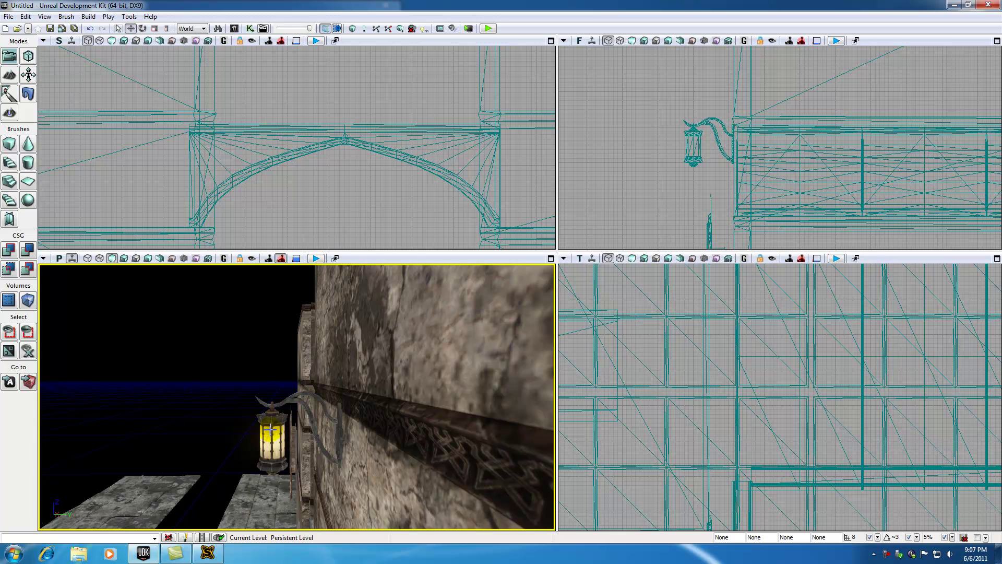
{"action": "left_click", "coordinate": [314, 417]}
- Duplicate the outer wall lamp to the matching position on the front wall across the archway
{"action": "left_click", "coordinate": [310, 209]}
{"action": "scroll", "coordinate": [309, 212], "scroll_direction": "down", "scroll_amount": 6}
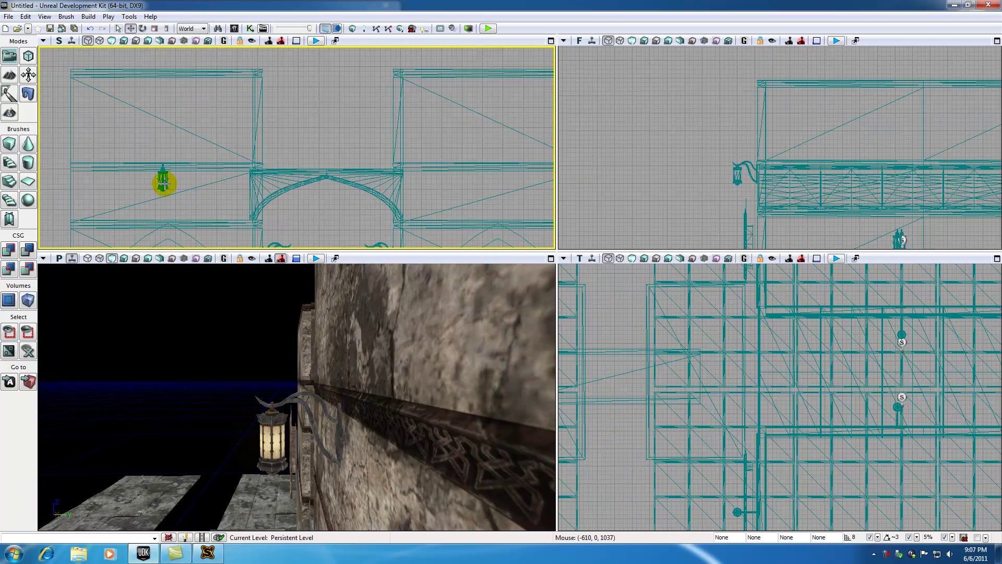
{"action": "scroll", "coordinate": [313, 211], "scroll_direction": "down", "scroll_amount": 2}
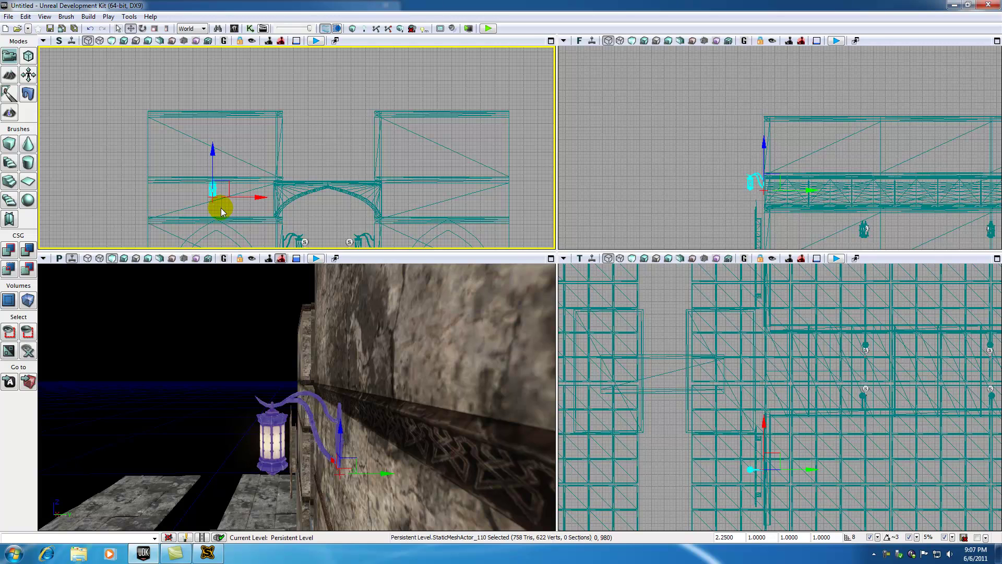
{"action": "left_click_drag", "start_coordinate": [261, 196], "coordinate": [496, 198]}
- Add a point light at the first outer wall lamp and move it just in front of the lantern
{"action": "left_click", "coordinate": [238, 479]}
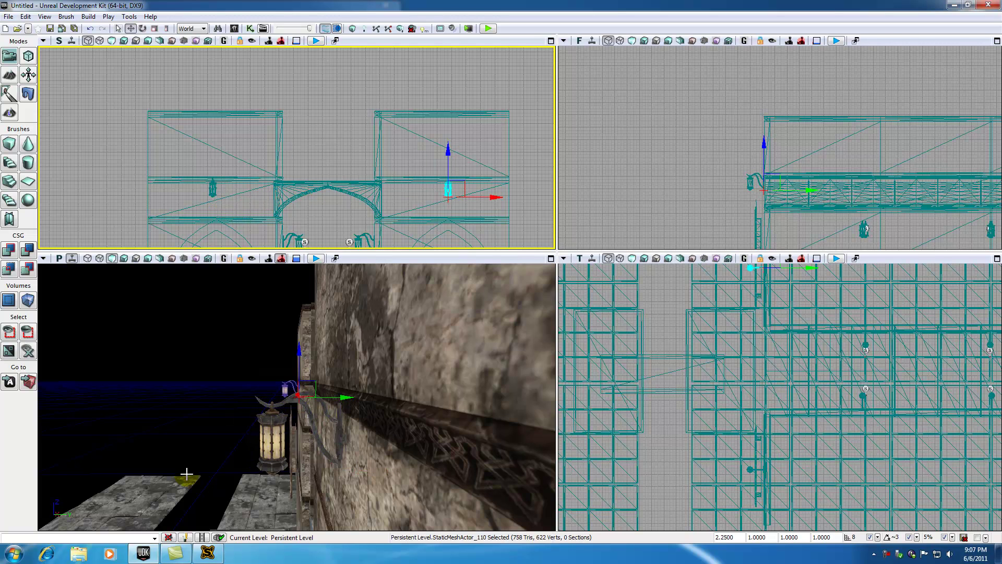
{"action": "left_click", "coordinate": [273, 439]}
{"action": "left_click_drag", "start_coordinate": [324, 439], "coordinate": [296, 439]}
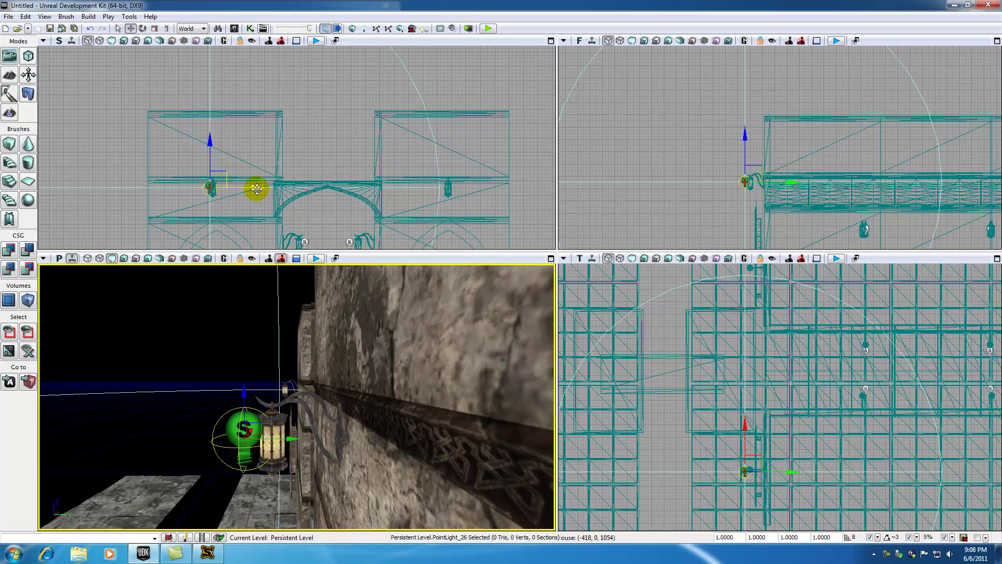
- Duplicate the point light across the archway to the matching position at the second outer wall lamp
{"action": "left_click_drag", "start_coordinate": [257, 189], "coordinate": [494, 188]}
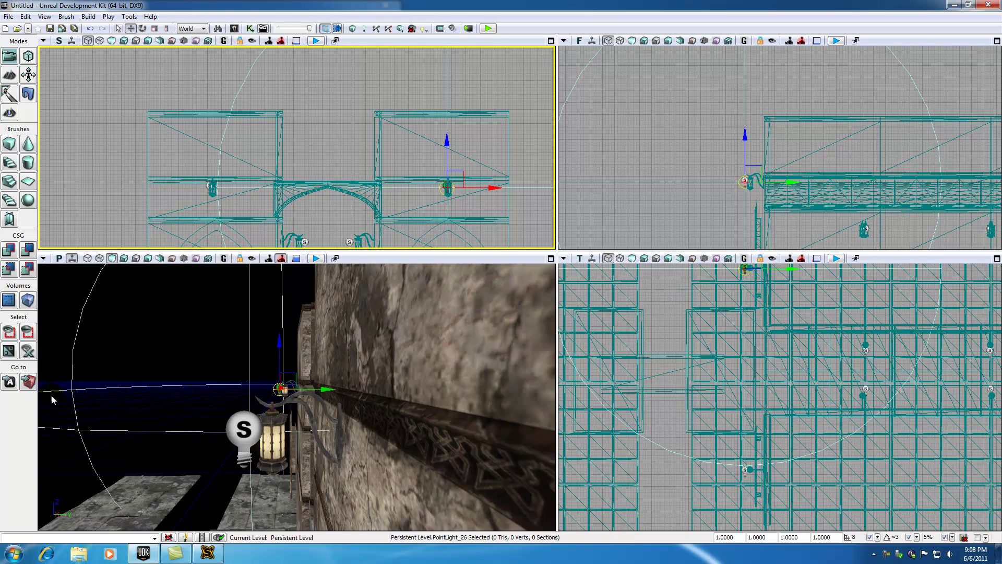
{"action": "left_click_drag", "start_coordinate": [173, 387], "coordinate": [277, 444]}
{"action": "left_click_drag", "start_coordinate": [180, 323], "coordinate": [166, 277]}
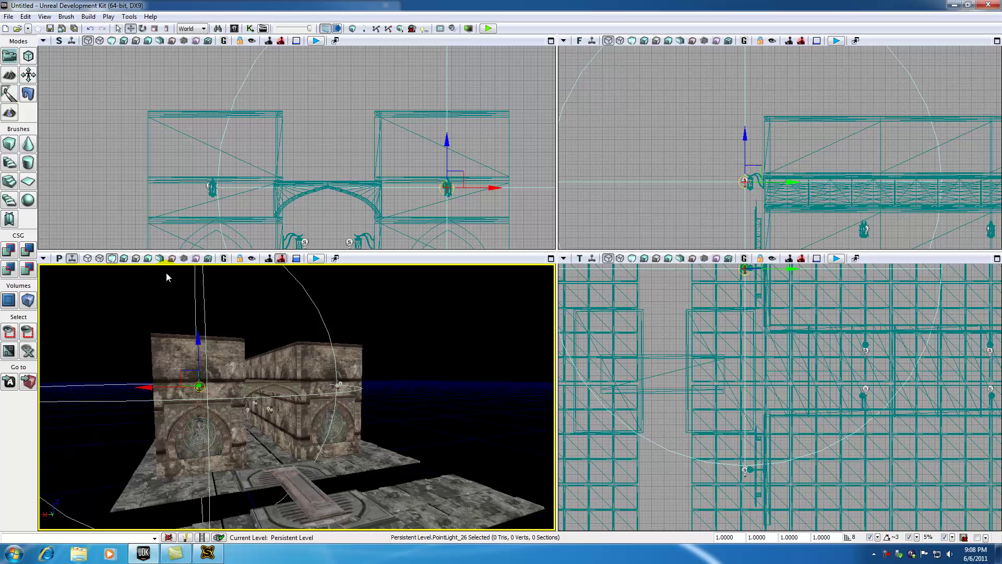
- Show the perspective view lit and move the copied point light slightly farther out from the front wall
{"action": "left_click", "coordinate": [124, 258]}
{"action": "left_click_drag", "start_coordinate": [405, 426], "coordinate": [404, 412]}
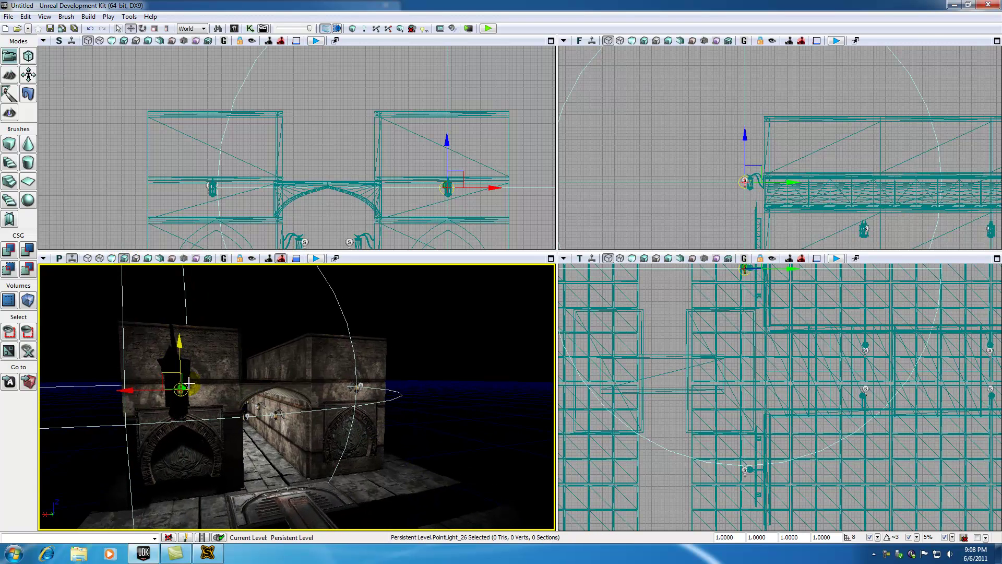
{"action": "scroll", "coordinate": [185, 418], "scroll_direction": "up", "scroll_amount": 4}
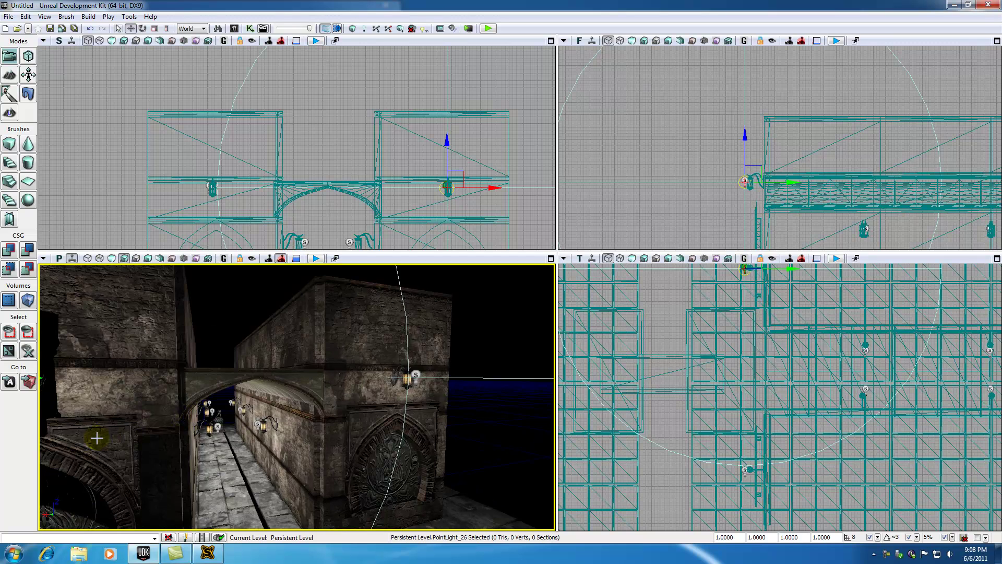
{"action": "left_click_drag", "start_coordinate": [238, 465], "coordinate": [239, 464]}
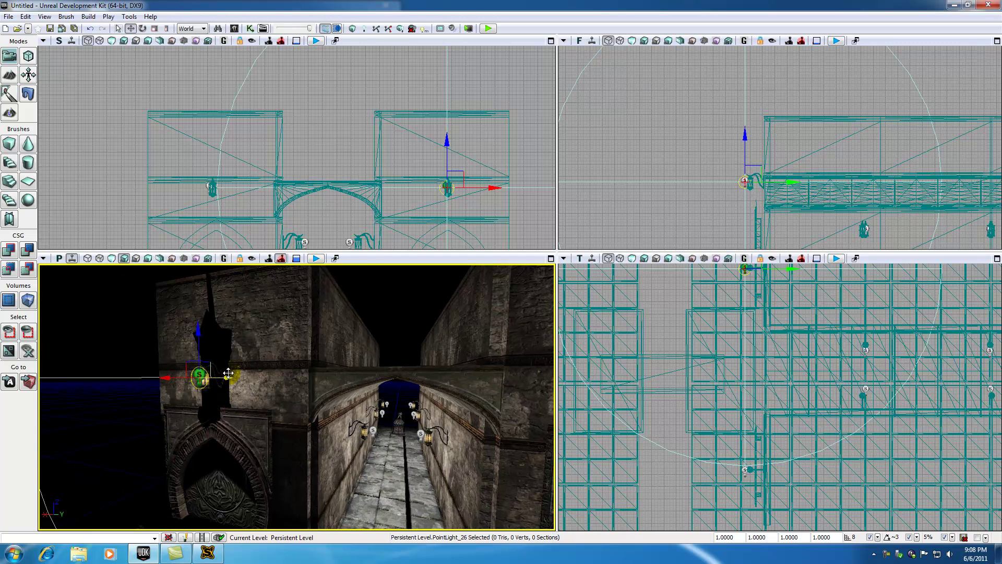
{"action": "left_click_drag", "start_coordinate": [333, 443], "coordinate": [333, 441]}
{"action": "left_click_drag", "start_coordinate": [291, 377], "coordinate": [271, 377]}
{"action": "left_click_drag", "start_coordinate": [199, 415], "coordinate": [199, 415]}
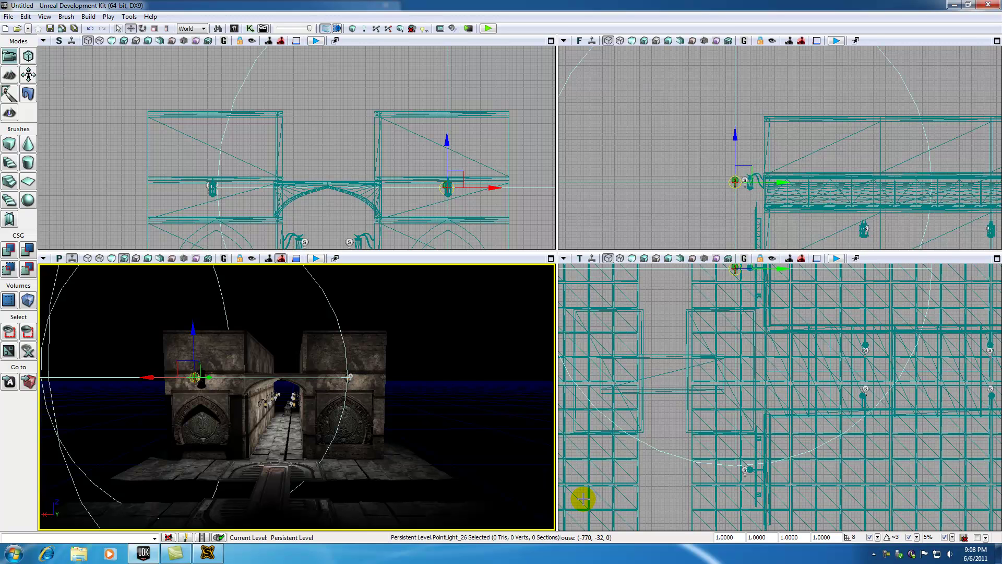
{"action": "left_click", "coordinate": [885, 555]}
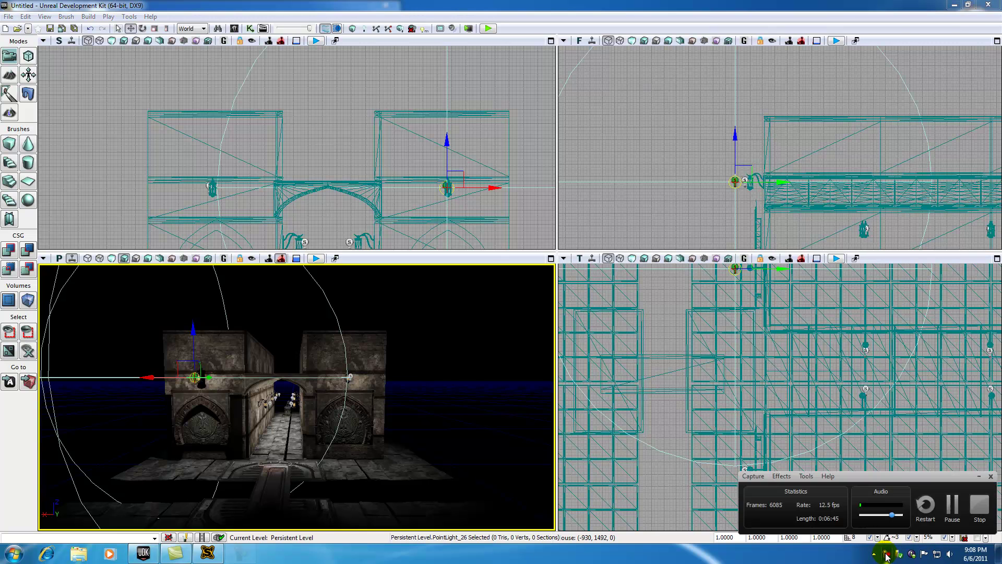
{"action": "left_click", "coordinate": [951, 499]}
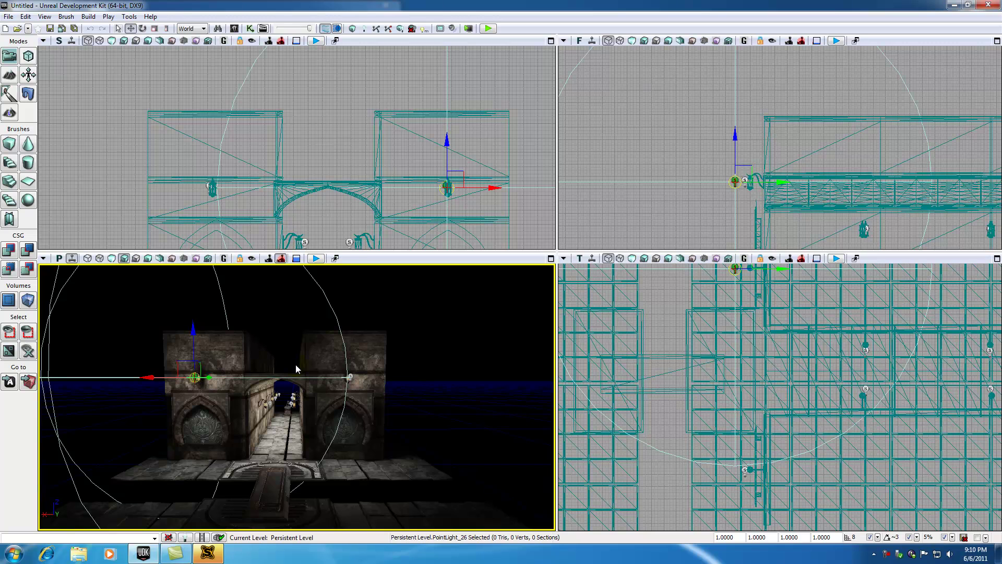
- Start a play test of the level from the dark floor platform before the bridge, facing the archway
{"action": "left_click_drag", "start_coordinate": [437, 424], "coordinate": [449, 443]}
{"action": "right_click_drag", "start_coordinate": [428, 364], "coordinate": [431, 400]}
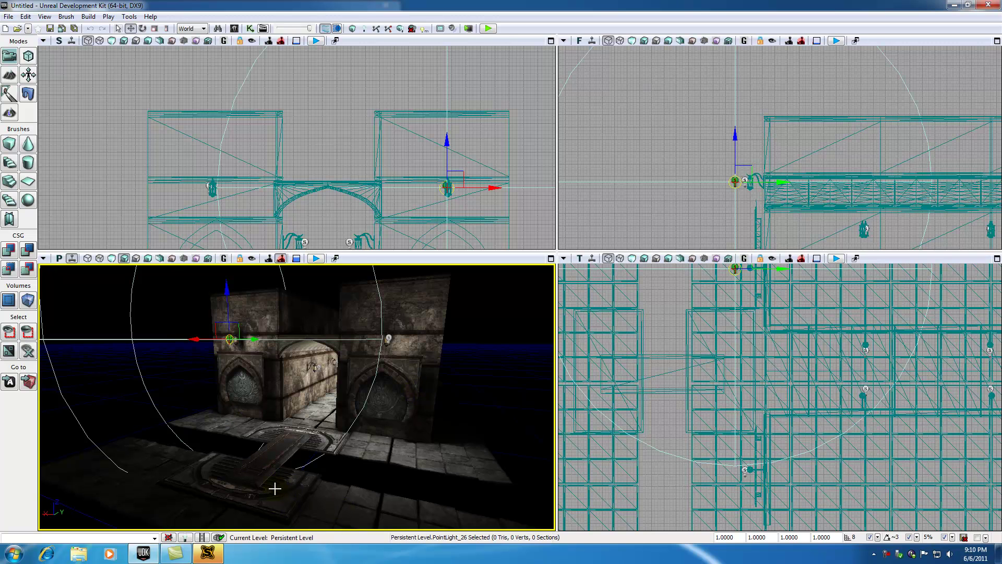
{"action": "right_click", "coordinate": [209, 511]}
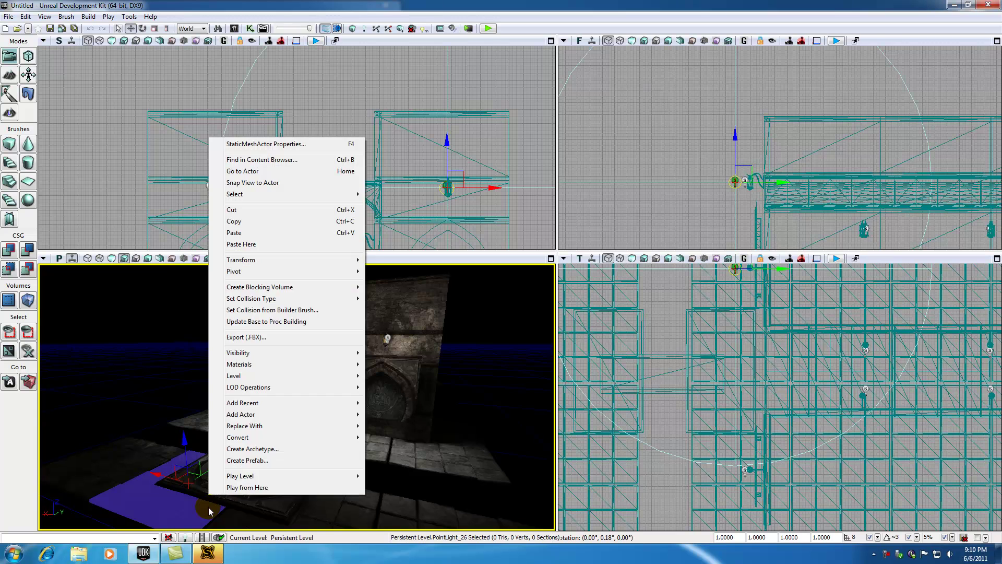
{"action": "left_click", "coordinate": [240, 487]}
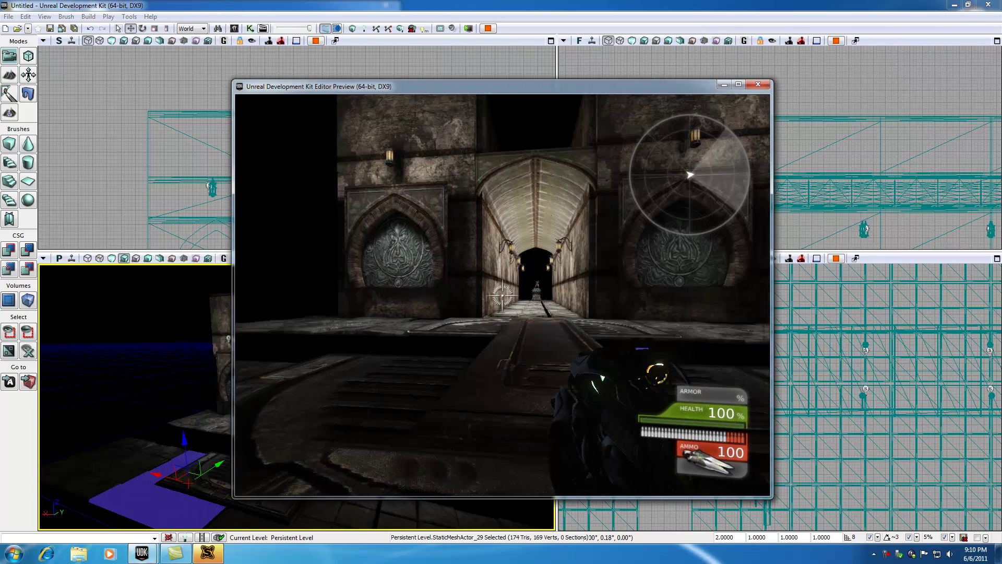
- Walk toward the archway in the play test, examine the outer wall lamps and corridor lighting, and end the test
{"action": "key", "text": "w"}
{"action": "key", "text": "w"}
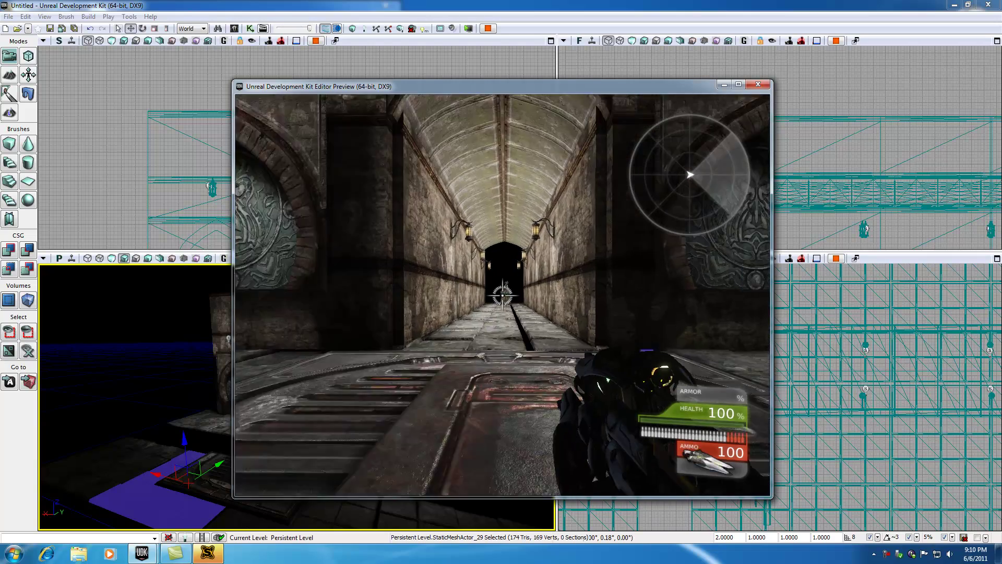
{"action": "key", "text": "w"}
{"action": "key", "text": "w"}
{"action": "key", "text": "w"}
{"action": "key", "text": "Left"}
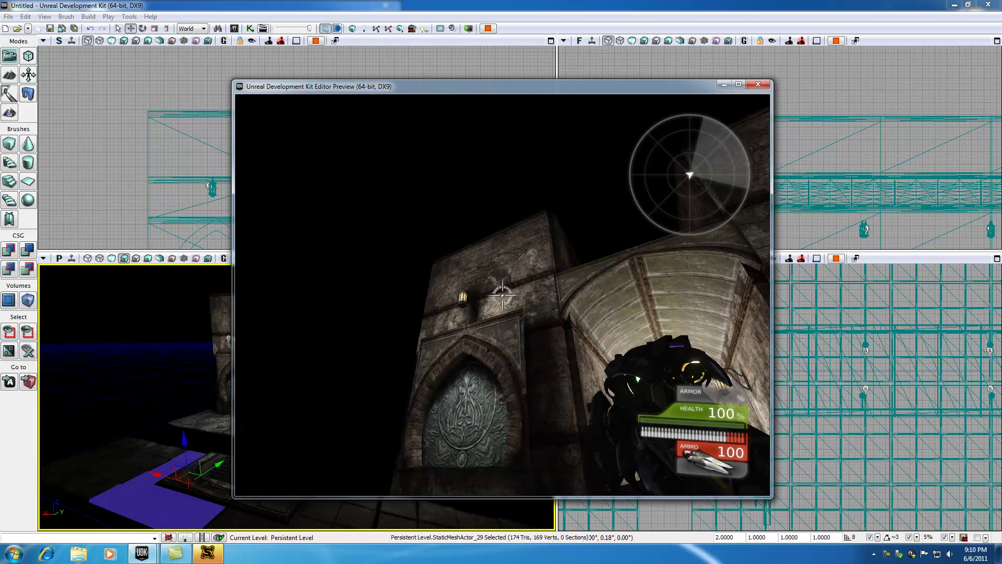
{"action": "key", "text": "Right"}
{"action": "key", "text": "Left"}
{"action": "key", "text": "Right"}
{"action": "key", "text": "Left"}
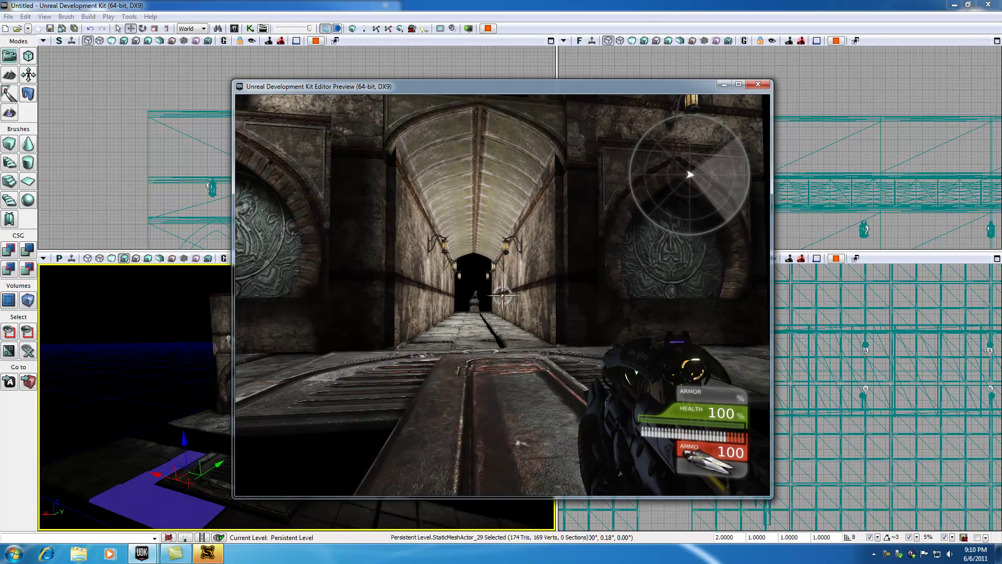
{"action": "key", "text": "Up"}
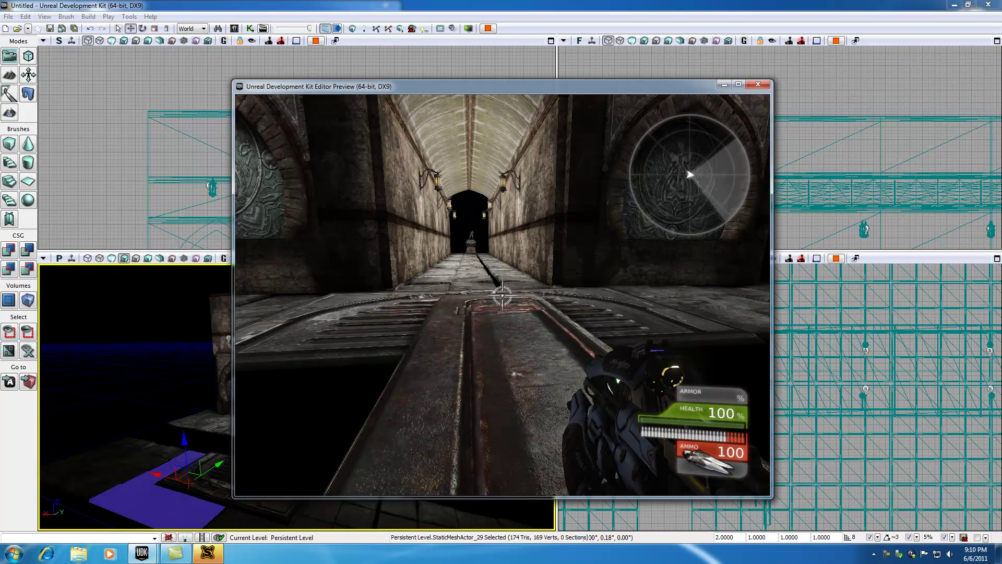
{"action": "key", "text": "Escape"}
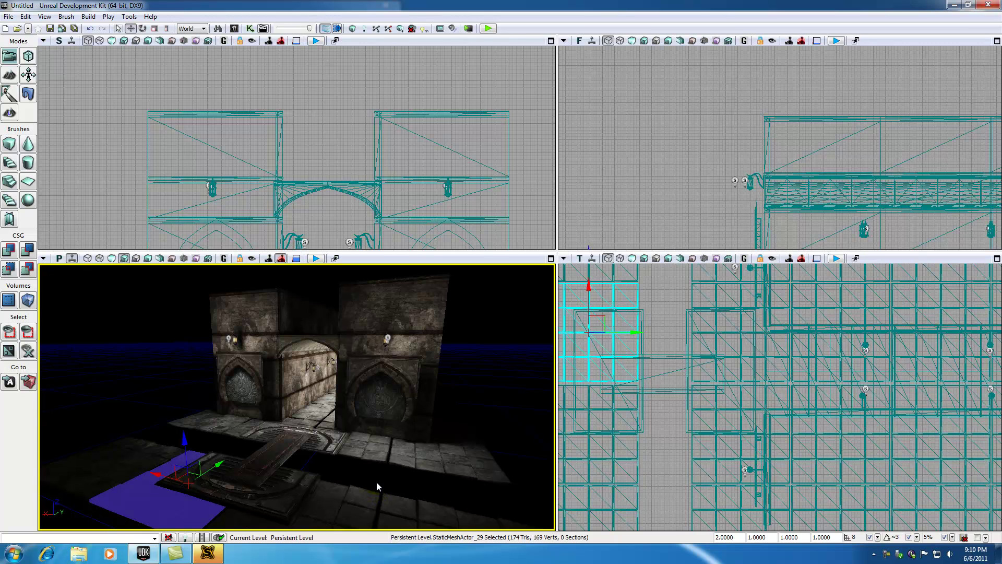
- Deselect the floor piece and examine the lit front wall, archway and corridor in the wireframe and perspective views
{"action": "left_click", "coordinate": [377, 483]}
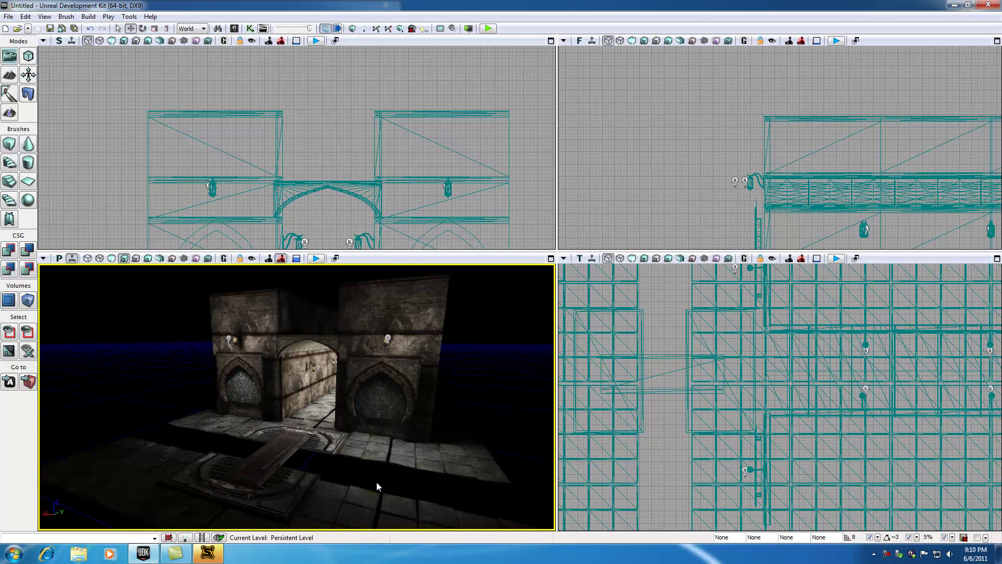
{"action": "left_click_drag", "start_coordinate": [343, 149], "coordinate": [315, 98]}
{"action": "scroll", "coordinate": [309, 116], "scroll_direction": "down", "scroll_amount": 1}
{"action": "scroll", "coordinate": [309, 116], "scroll_direction": "down", "scroll_amount": 1}
{"action": "left_click_drag", "start_coordinate": [300, 166], "coordinate": [291, 145]}
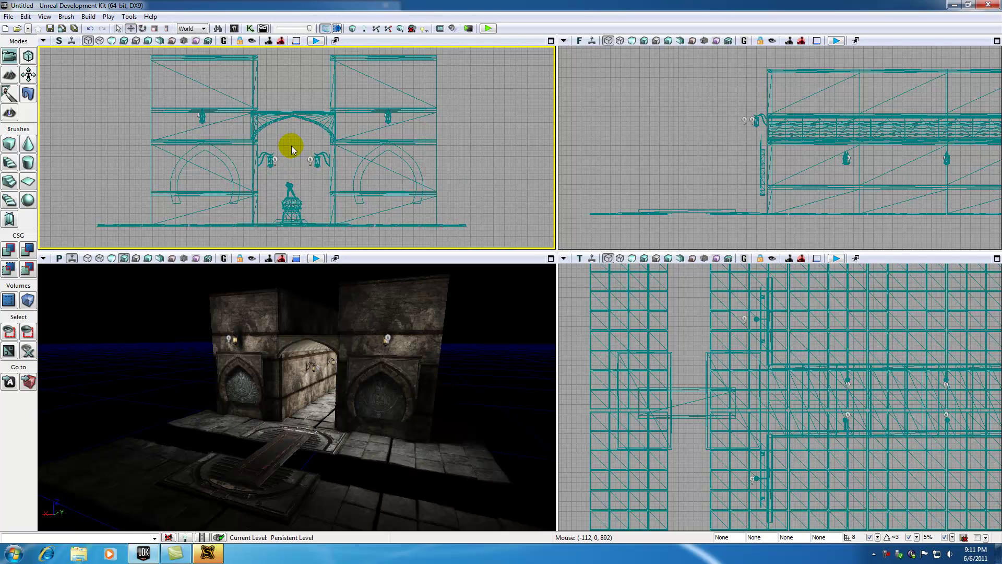
{"action": "scroll", "coordinate": [336, 339], "scroll_direction": "up", "scroll_amount": 2}
{"action": "scroll", "coordinate": [336, 341], "scroll_direction": "down", "scroll_amount": 1}
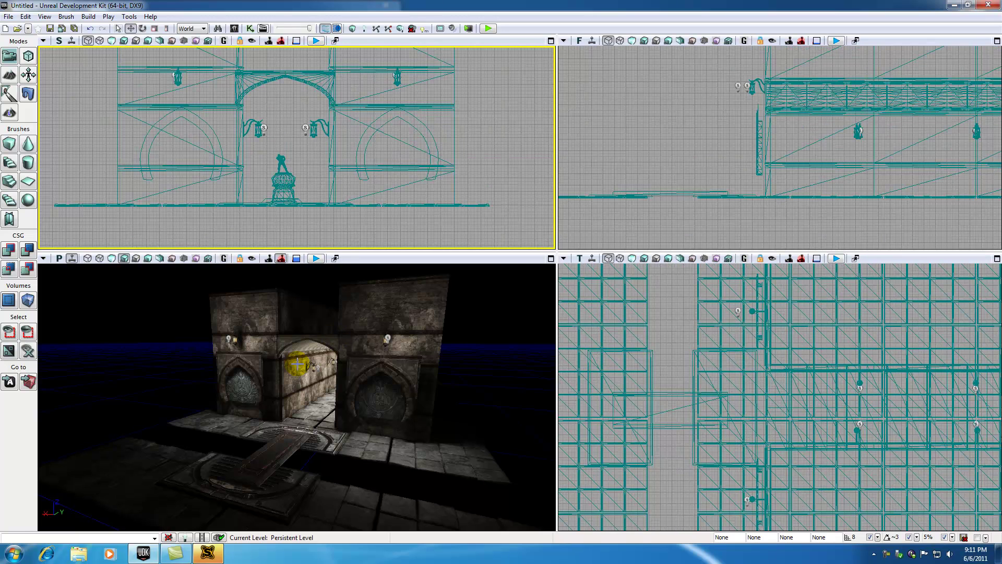
{"action": "left_click_drag", "start_coordinate": [298, 364], "coordinate": [182, 379]}
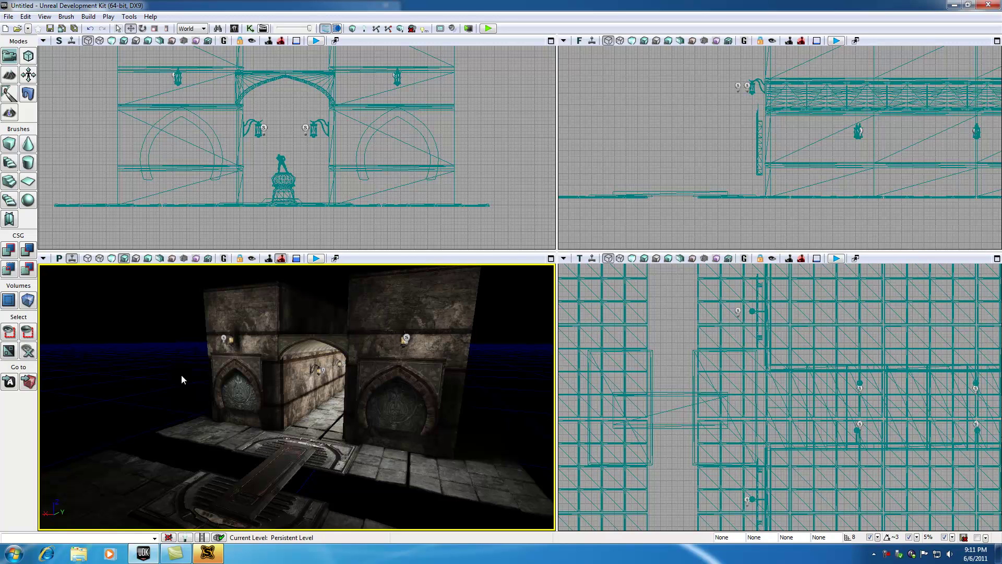
{"action": "mouse_move", "coordinate": [182, 375]}
{"action": "left_mouse_down"}
{"action": "mouse_move", "coordinate": [166, 318]}
{"action": "mouse_move", "coordinate": [187, 297]}
{"action": "mouse_move", "coordinate": [172, 379]}
{"action": "left_mouse_up"}
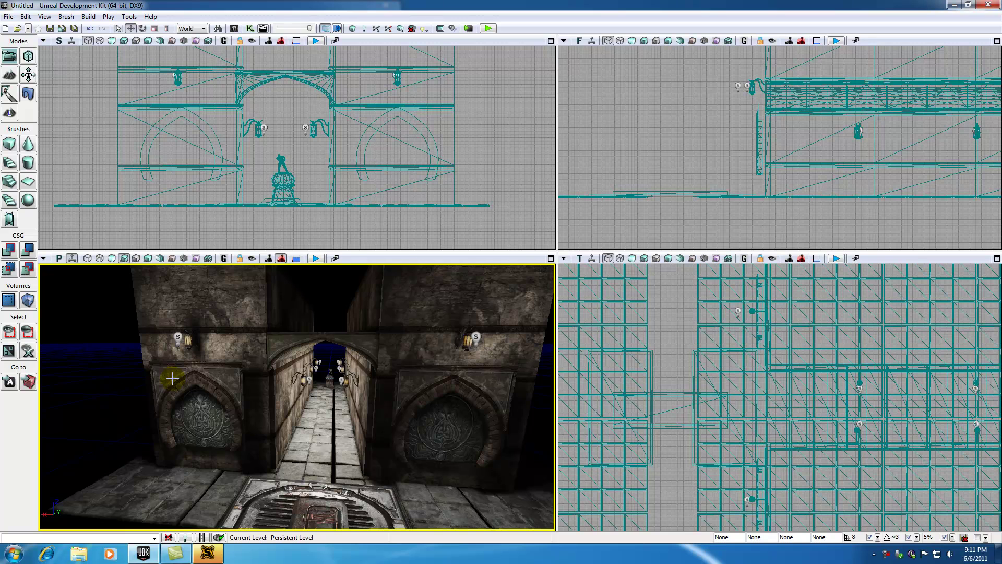